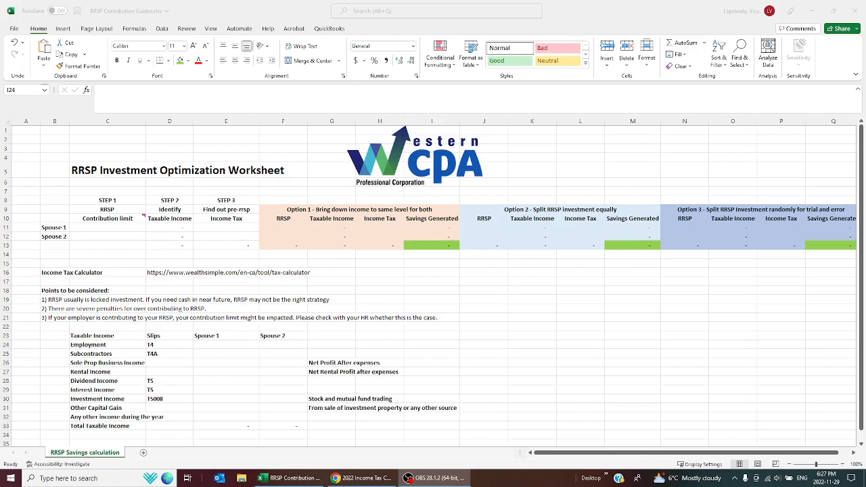
Review the three points to be considered about RRSPs and the comment on the Contribution limit heading
click(49, 301)
click(51, 301)
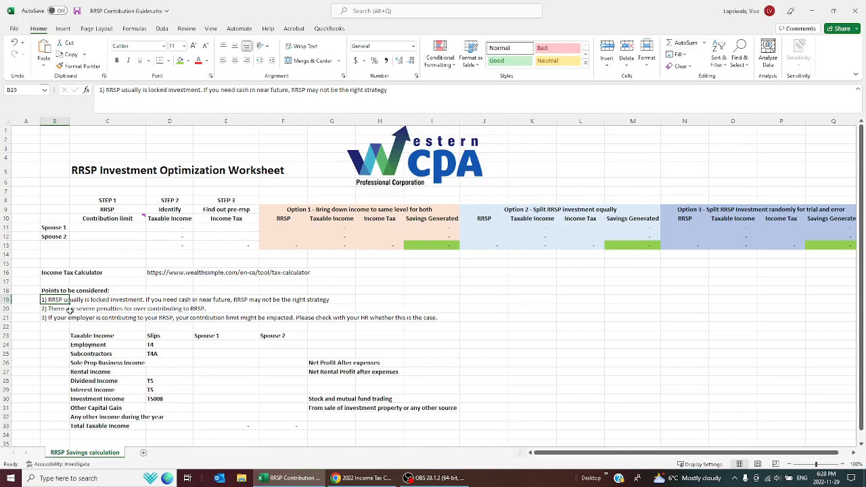
click(60, 308)
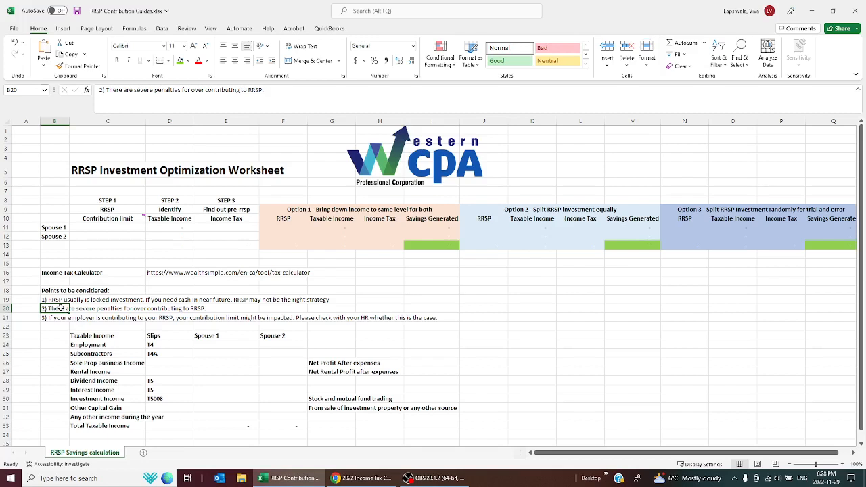
key(Down)
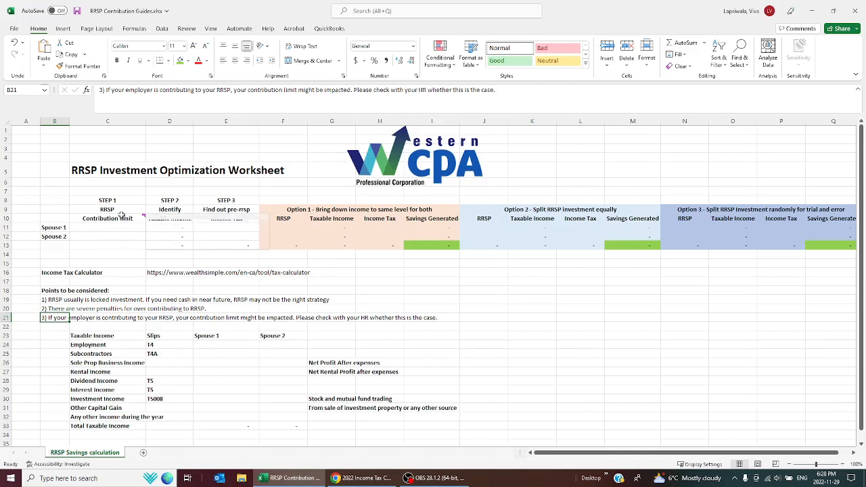
mouse_move(120, 218)
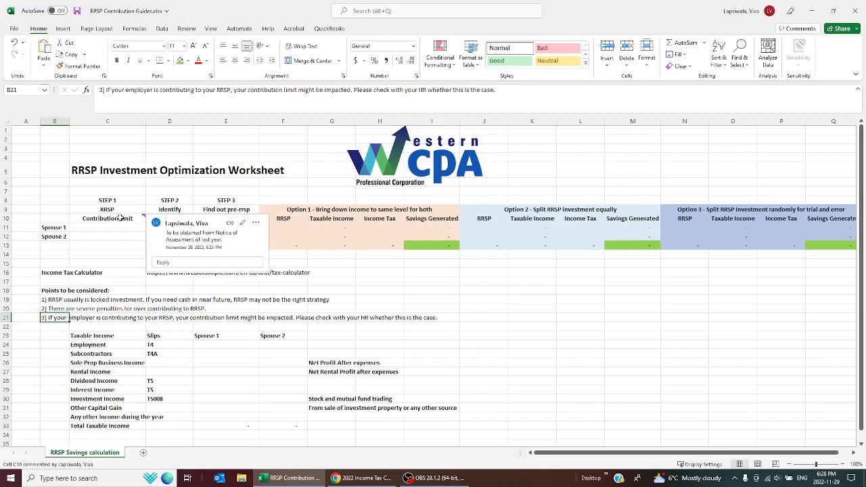
click(121, 218)
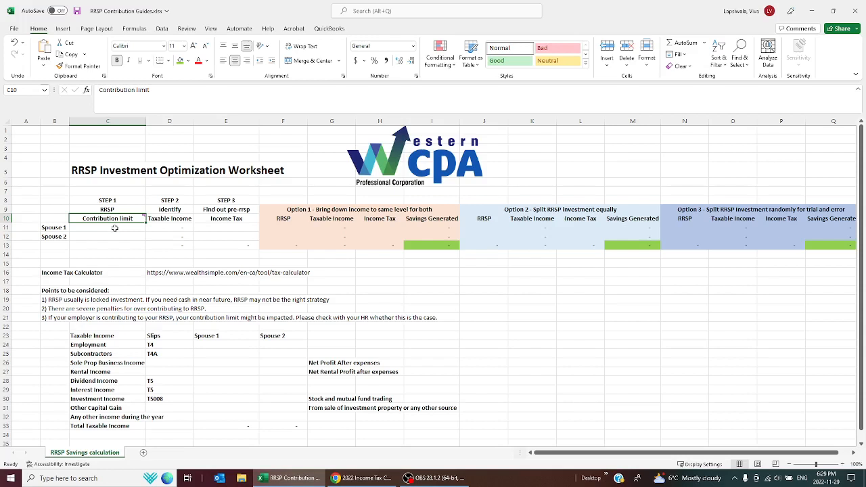
Enter RRSP contribution limits of 30,000 for Spouse 1 and 40,000 for Spouse 2
click(114, 229)
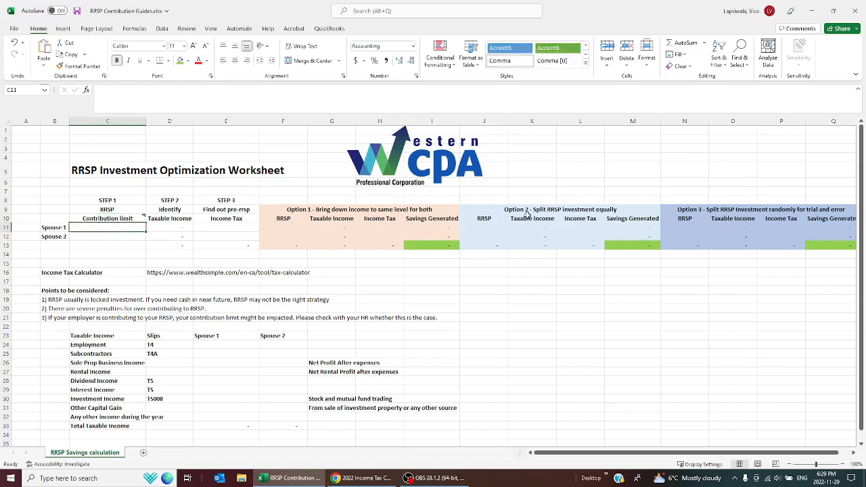
click(49, 230)
click(108, 229)
text(30000)
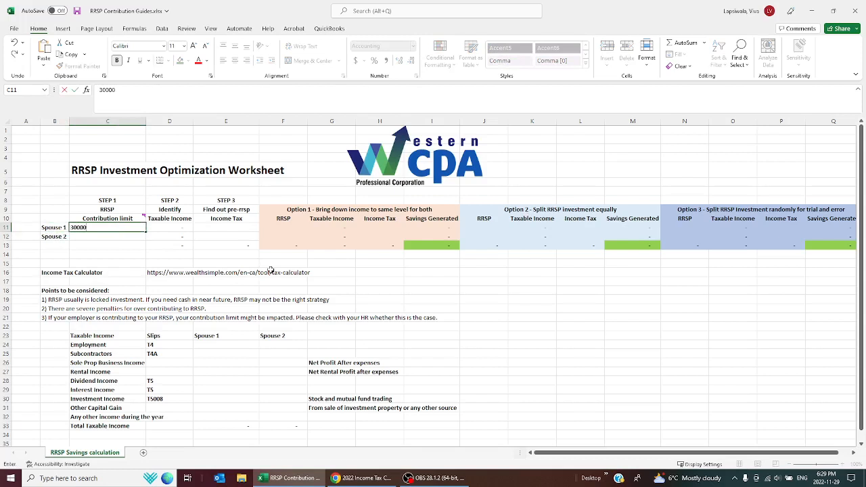
key(Return)
text(3)
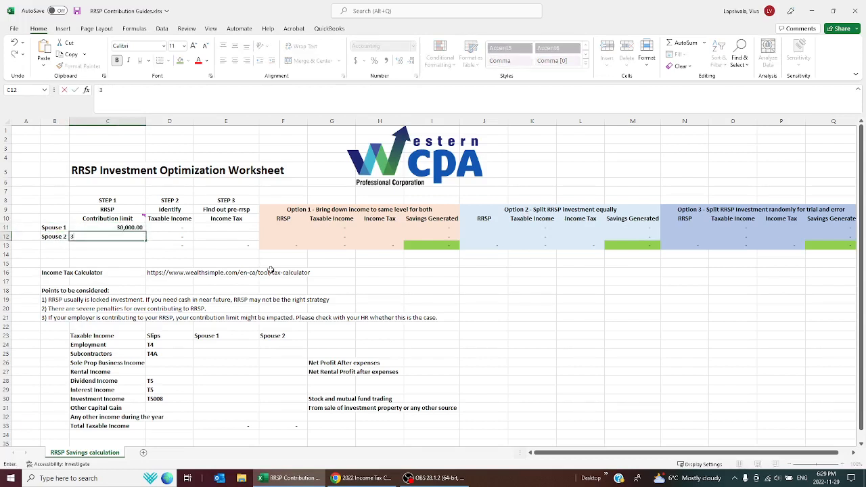
key(BackSpace)
text(40,000)
key(Return)
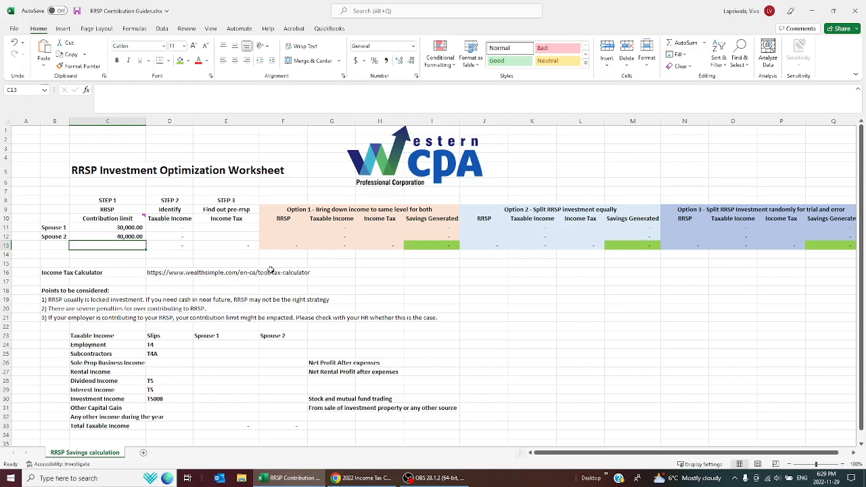
In the Taxable Income breakdown, enter Spouse 1's employment income as 125,000 and subcontractor income as 0
click(182, 210)
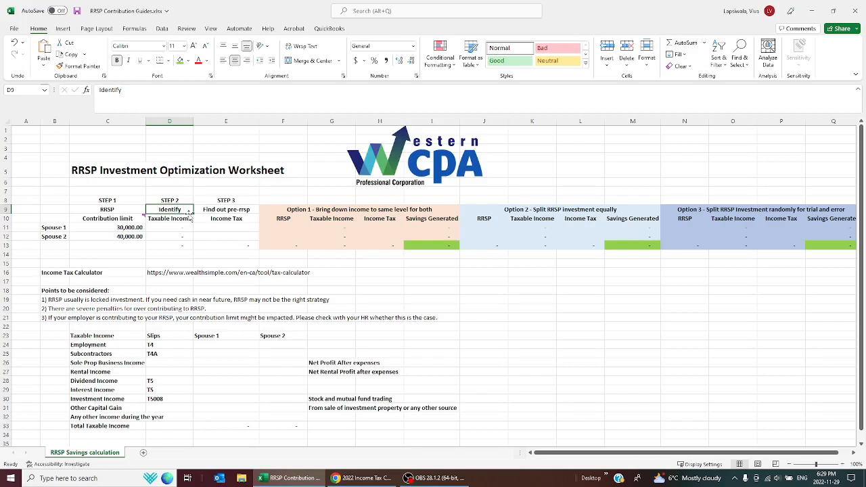
drag(115, 336, 102, 426)
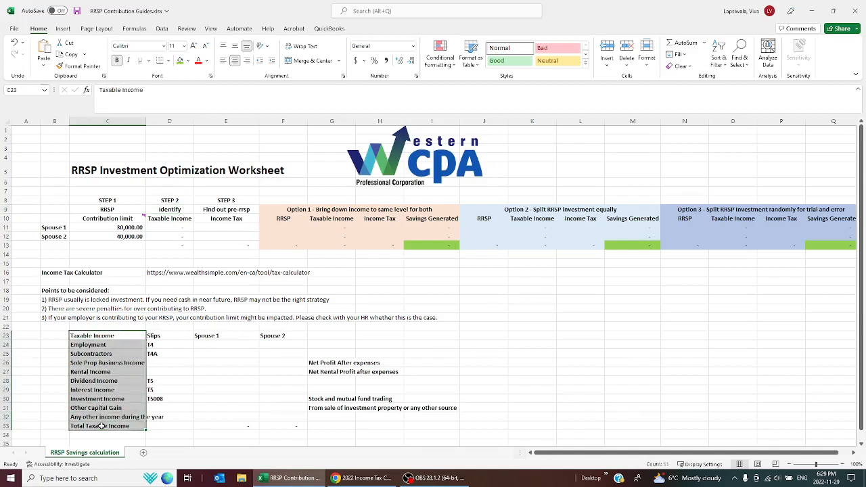
click(143, 345)
click(218, 347)
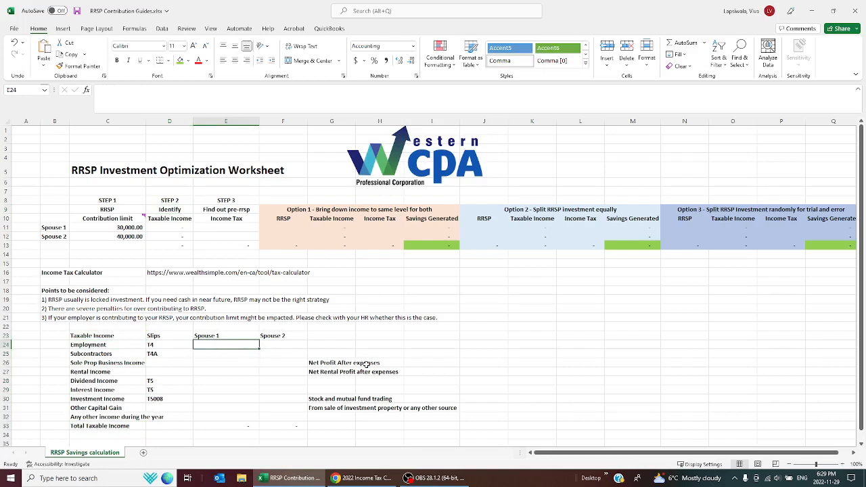
text(1250000)
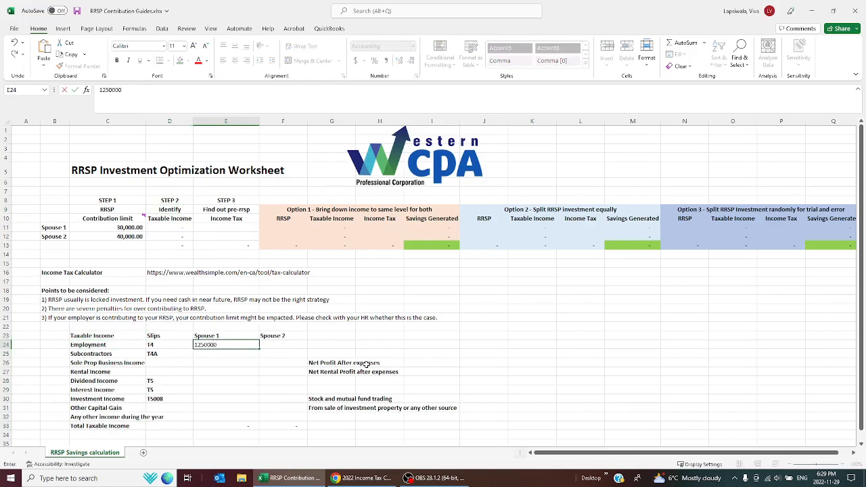
key(Return)
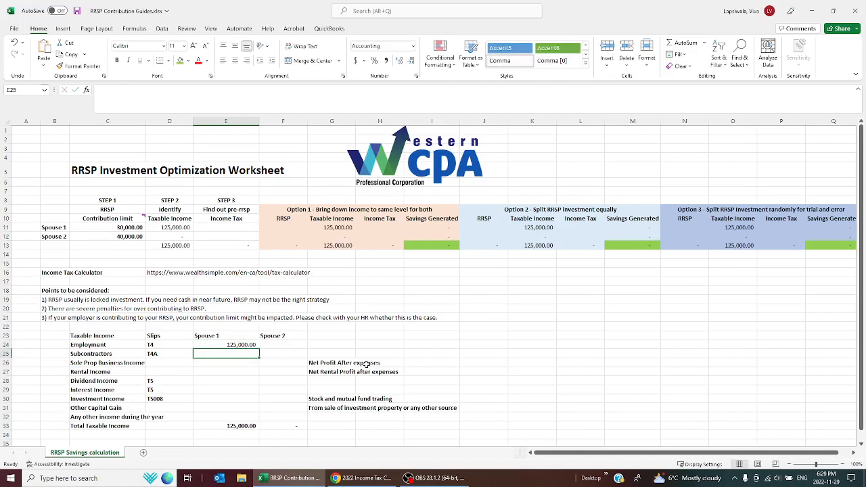
text(0)
key(Return)
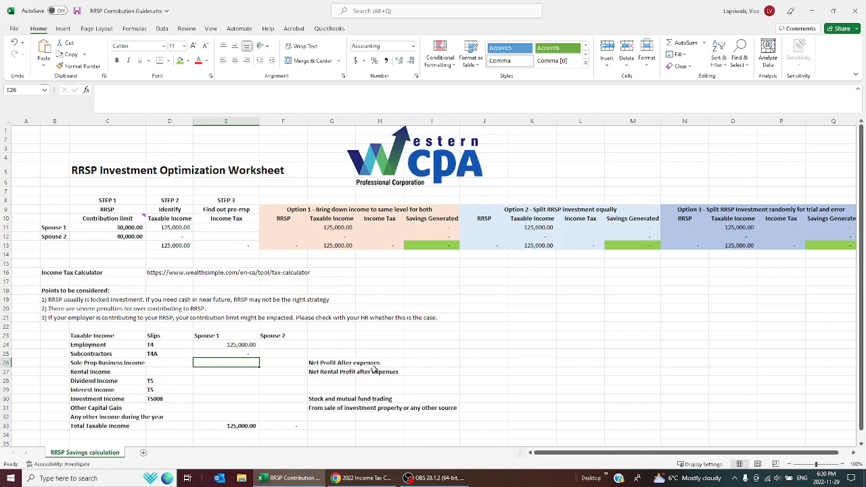
Enter 7,500 sole prop business income and 2,500 rental income for Spouse 1
text(7,5)
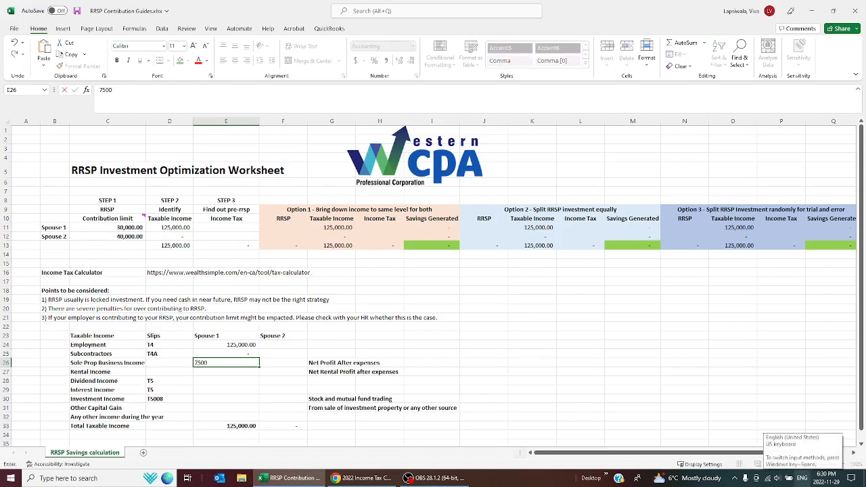
text(00)
key(Return)
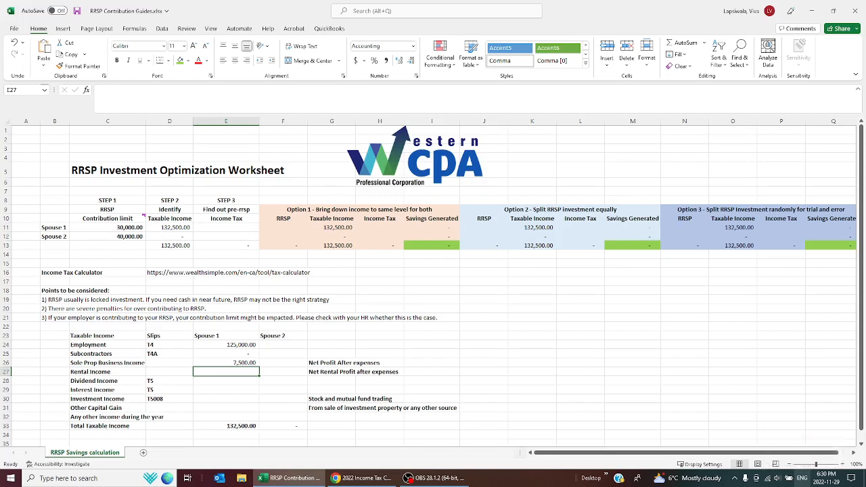
text(2500)
key(Return)
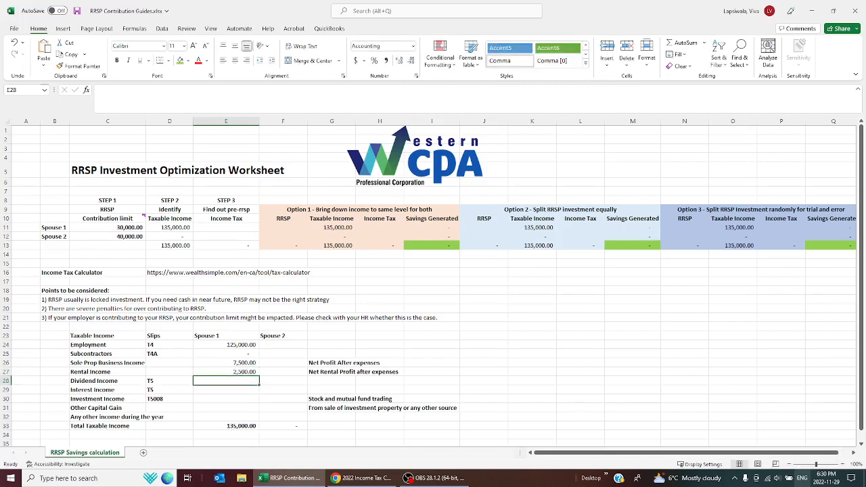
Enter 0 for Spouse 1's dividend, interest, investment, other capital gain and any other income, and check the linked taxable income
text(0)
key(Return)
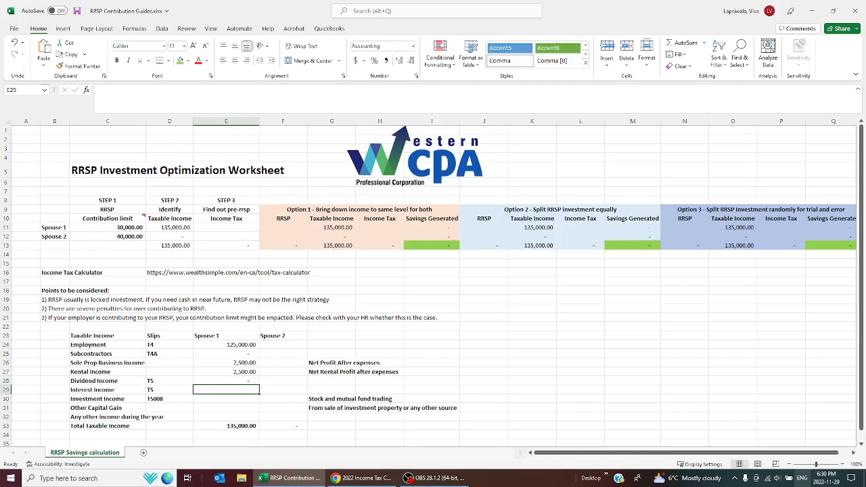
text(0)
key(Return)
text(0)
key(Return)
text(0)
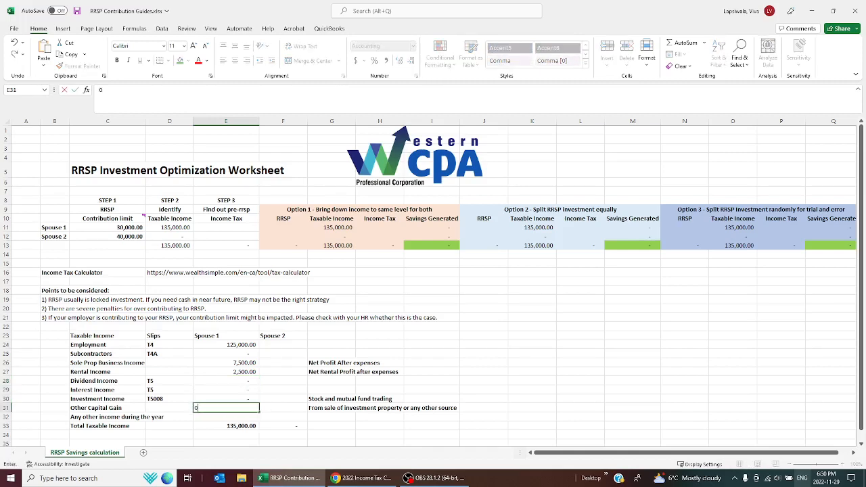
key(Return)
text(0)
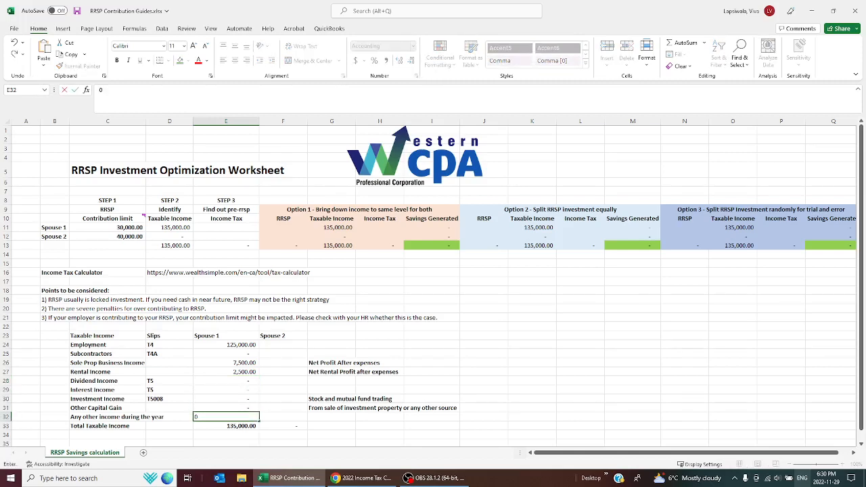
key(Return)
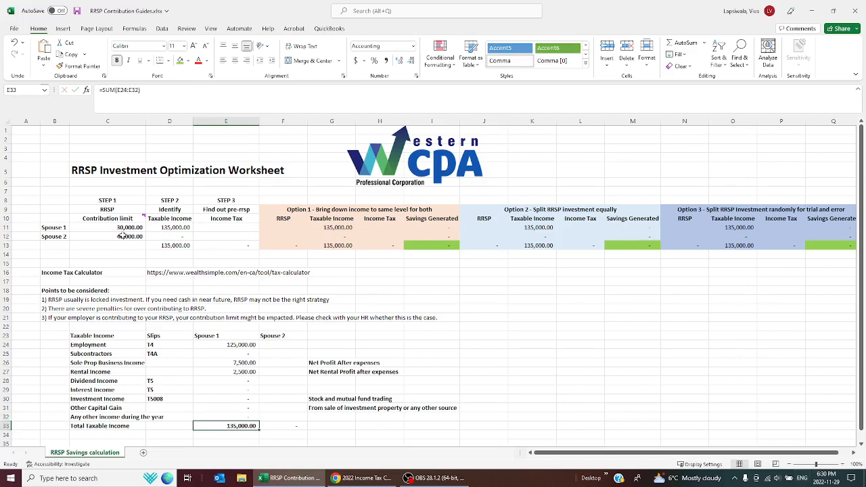
click(184, 228)
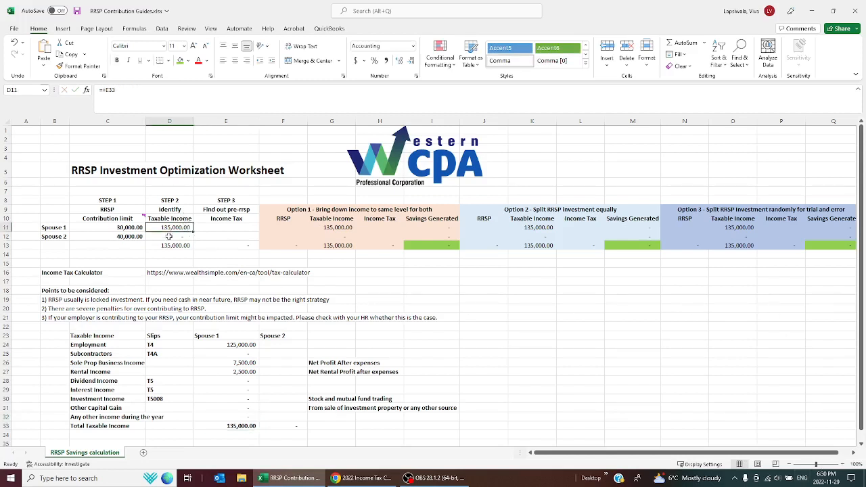
Enter 110,000 employment income and 5,000 subcontractor income for Spouse 2
click(285, 347)
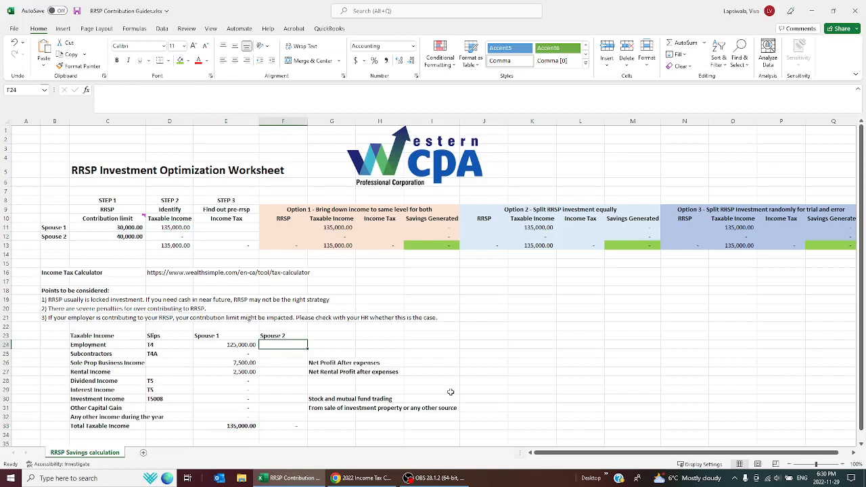
text(1)
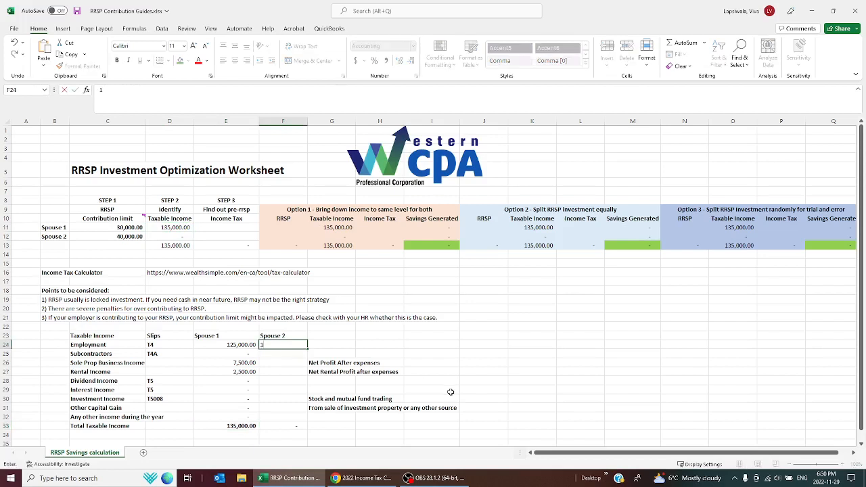
text(10,000)
key(Return)
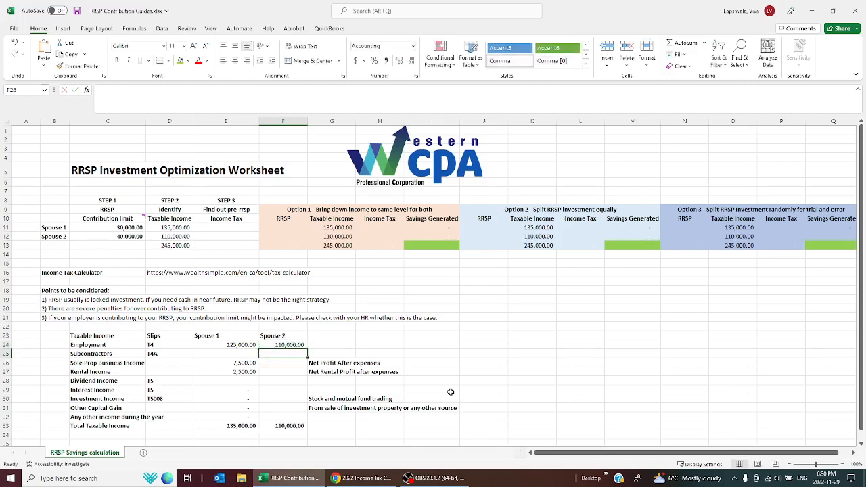
text(5000)
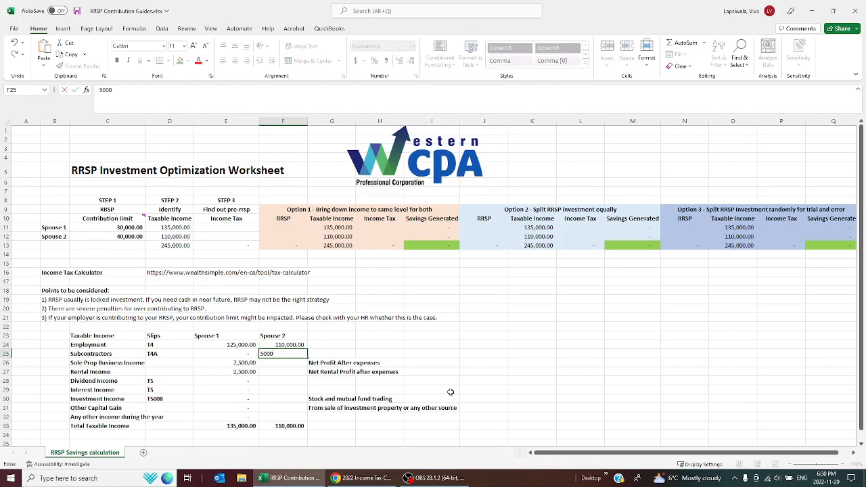
key(Return)
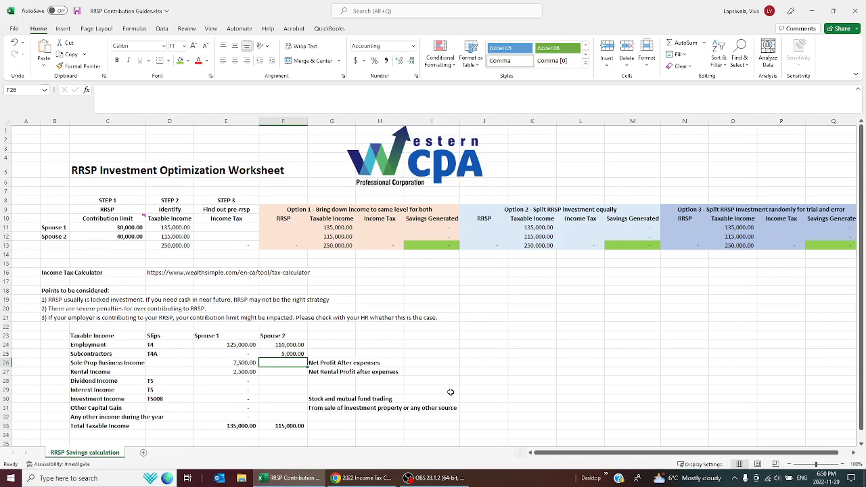
Enter Spouse 2's dividend income as 2,500 and interest income as 500, leaving business and rental income blank
key(Up)
key(Down)
key(Up)
key(Down)
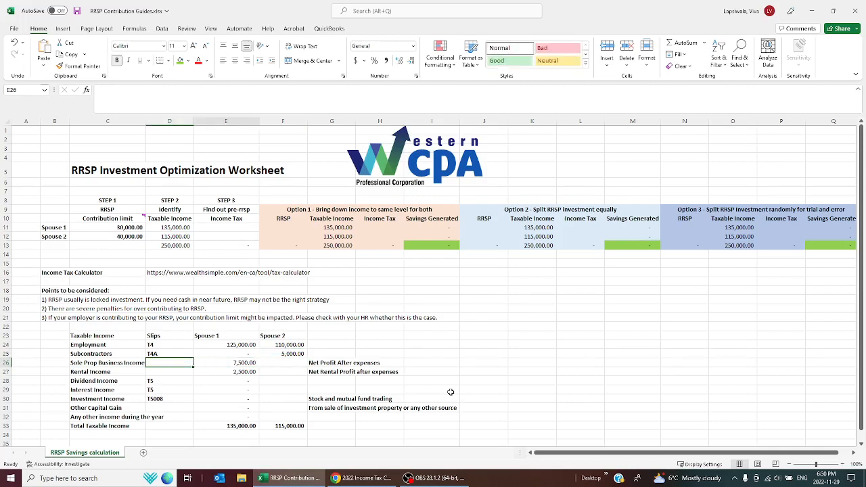
key(Right)
key(Down)
key(Down)
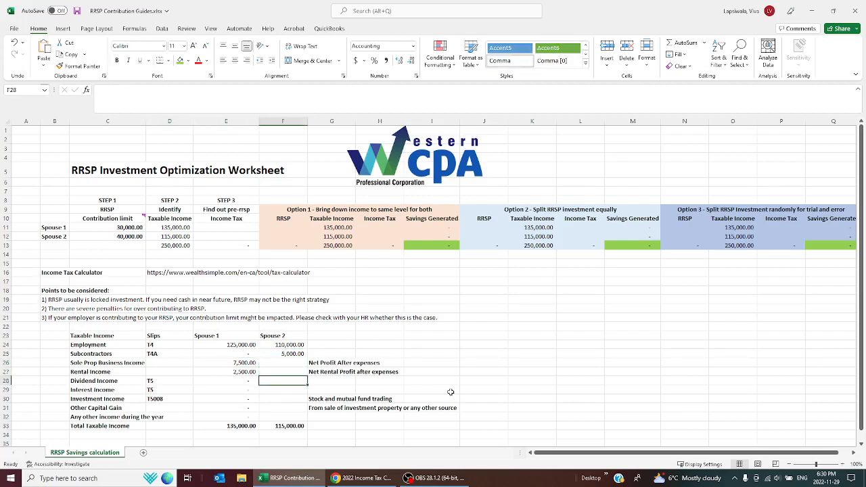
text(2500)
key(Return)
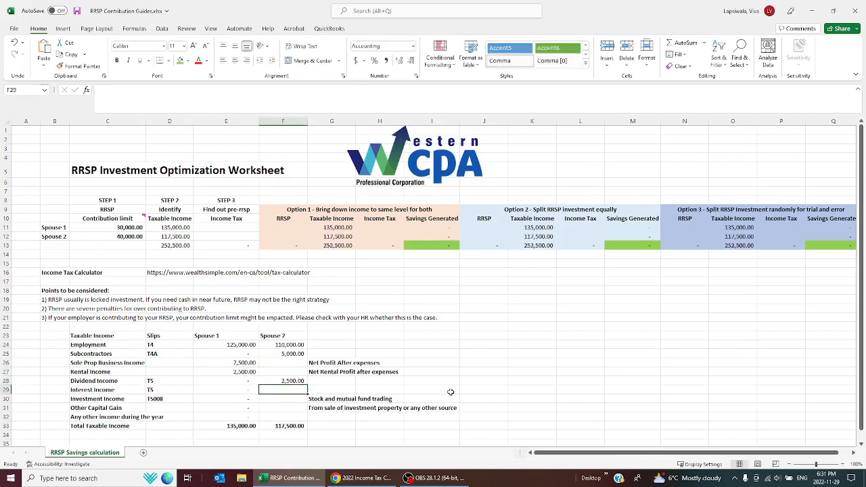
text(500)
key(Return)
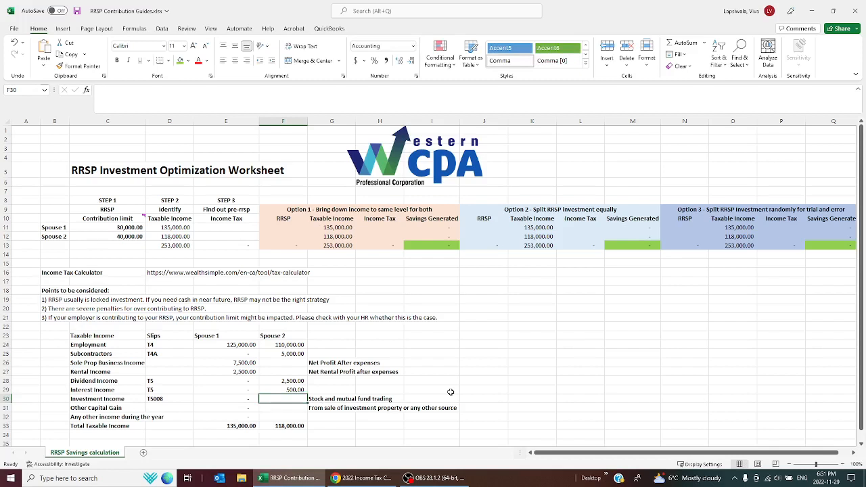
Enter 2,000 investment income for Spouse 2 and check the total taxable income
text(2,0)
text(0)
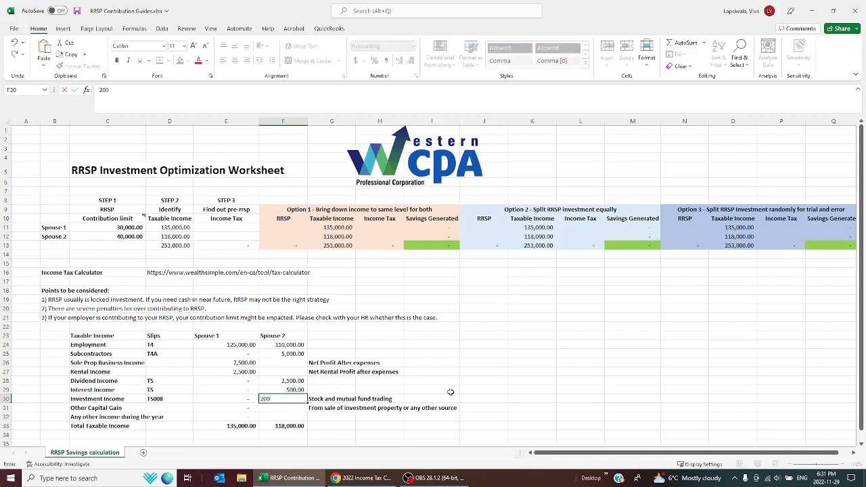
text(0)
key(Return)
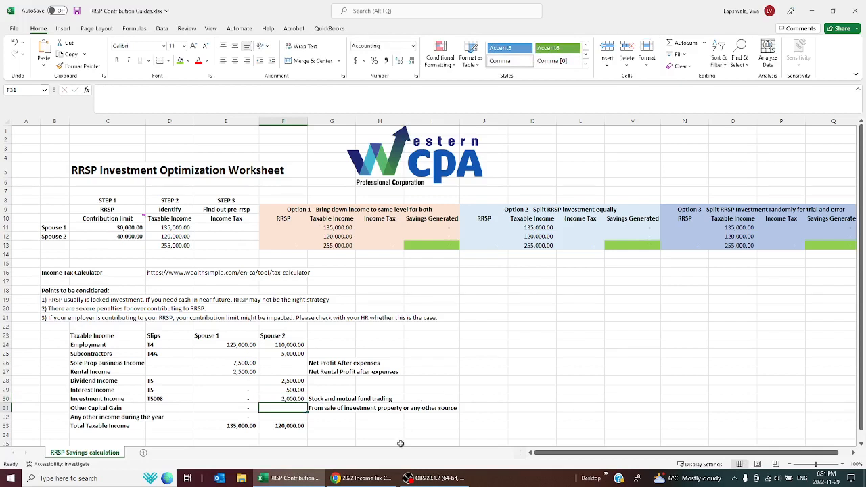
click(291, 425)
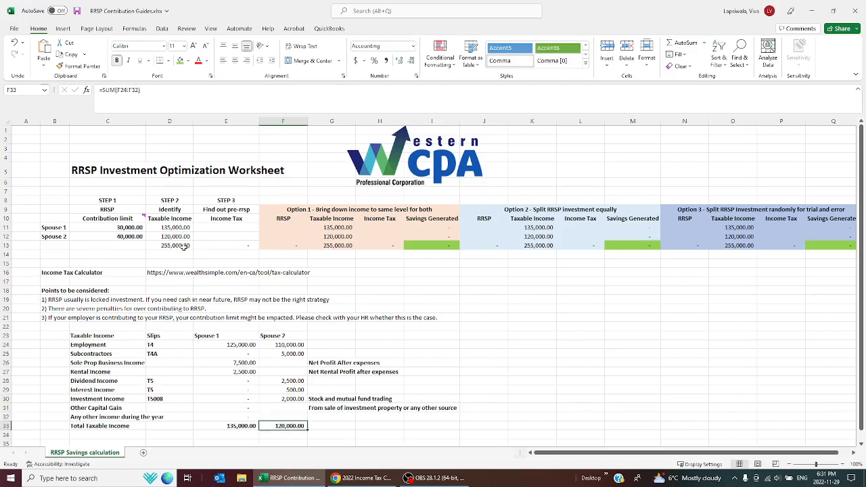
Total both spouses' RRSP contribution limits in cell C13 with a sum of C11:C12
click(183, 248)
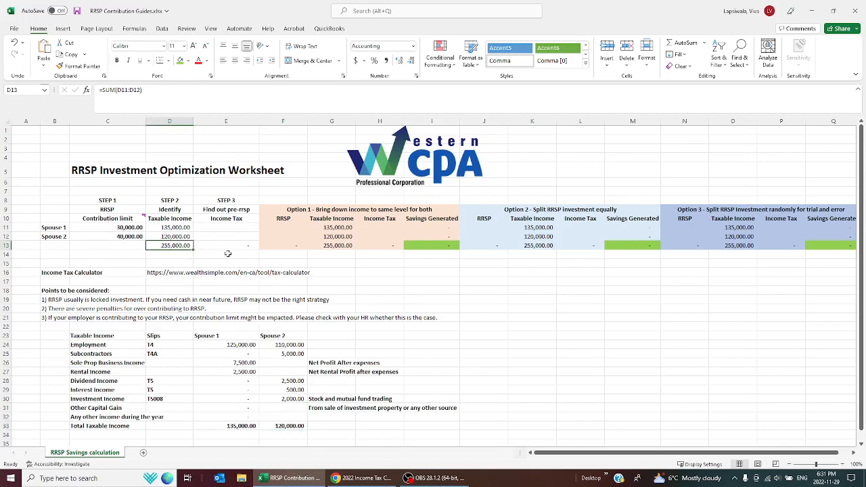
click(115, 245)
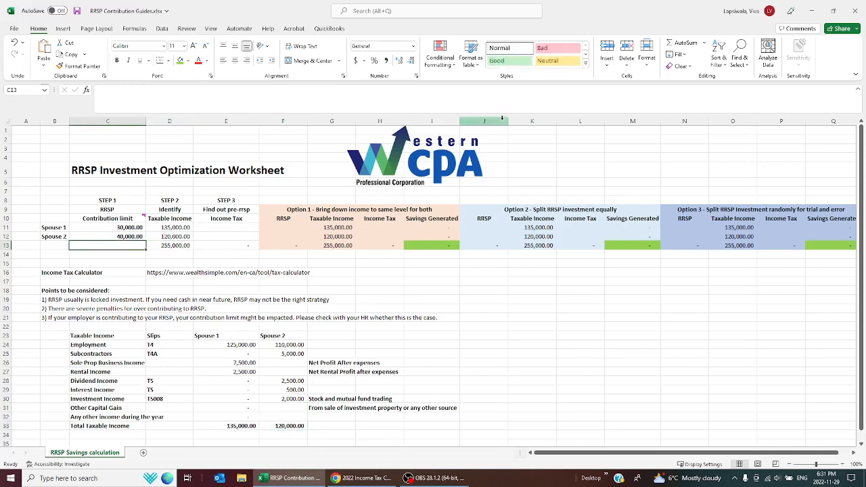
click(682, 43)
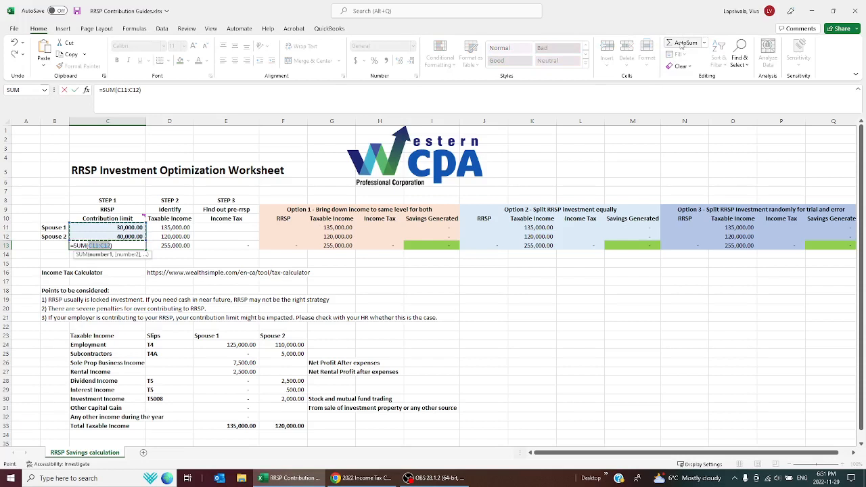
key(Return)
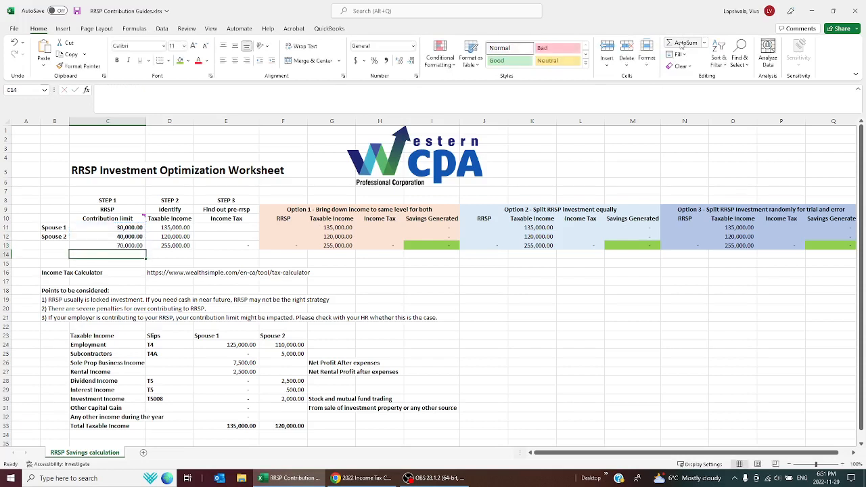
key(Up)
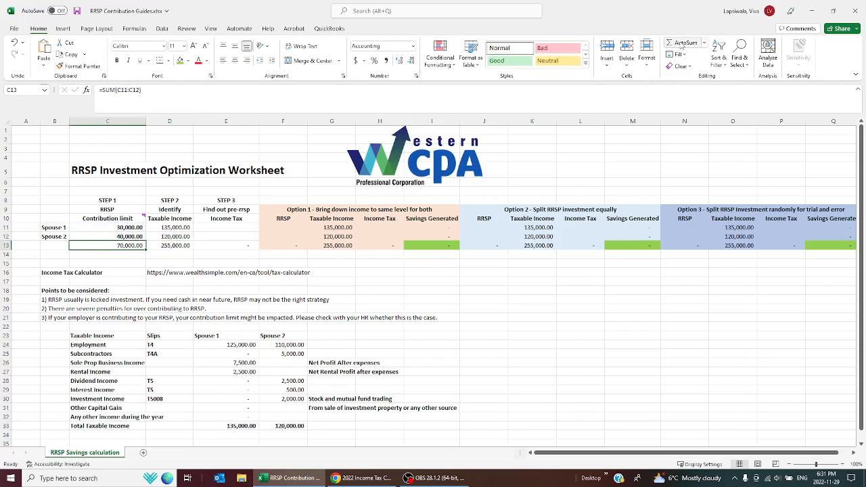
key(Right)
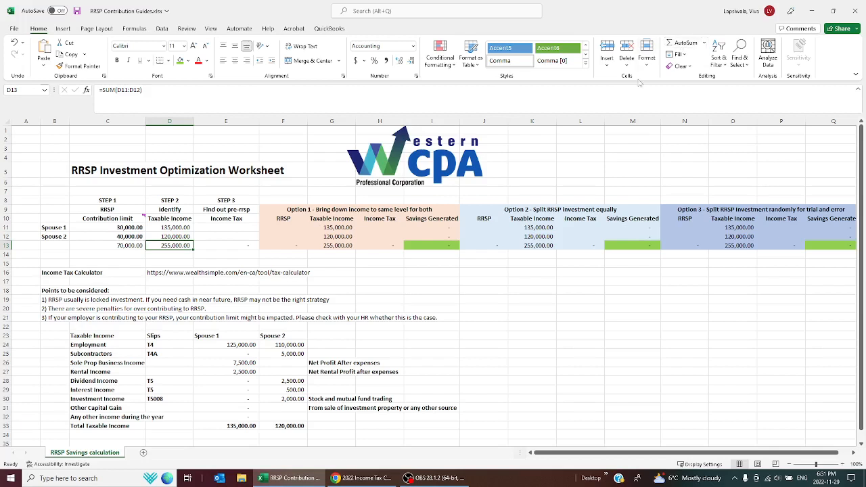
click(63, 265)
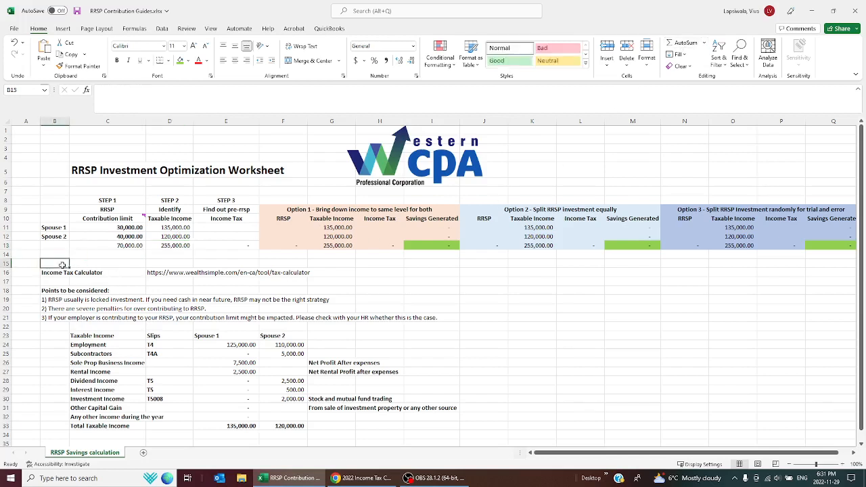
text(Find o)
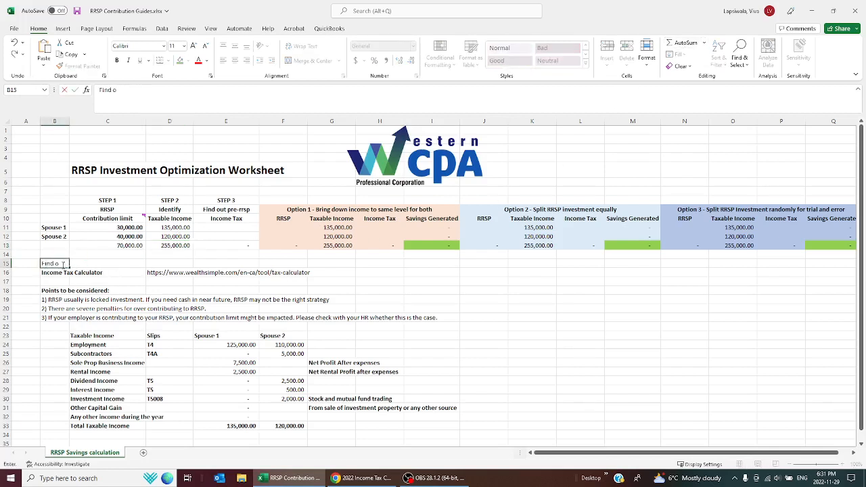
text(ut funds)
key(BackSpace)
key(BackSpace)
key(BackSpace)
key(BackSpace)
key(BackSpace)
key(BackSpace)
key(BackSpace)
key(BackSpace)
key(BackSpace)
key(BackSpace)
key(BackSpace)
key(BackSpace)
key(BackSpace)
key(BackSpace)
Enter the label "Identify funds available for RRSP" in cell B15 and make it bold
text(Identi)
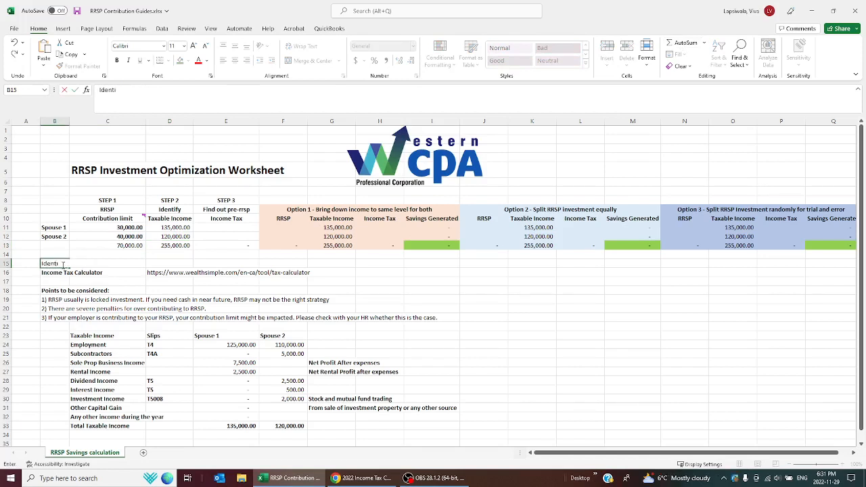
text(fy f)
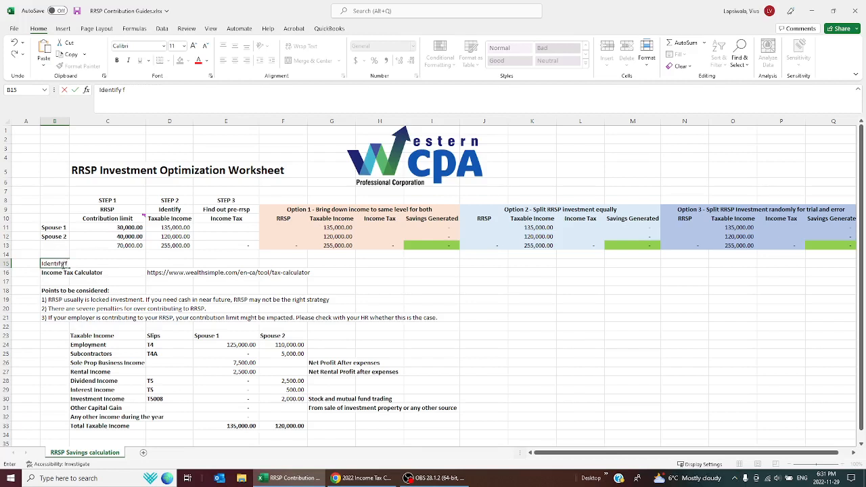
text(iunds available for RRSP)
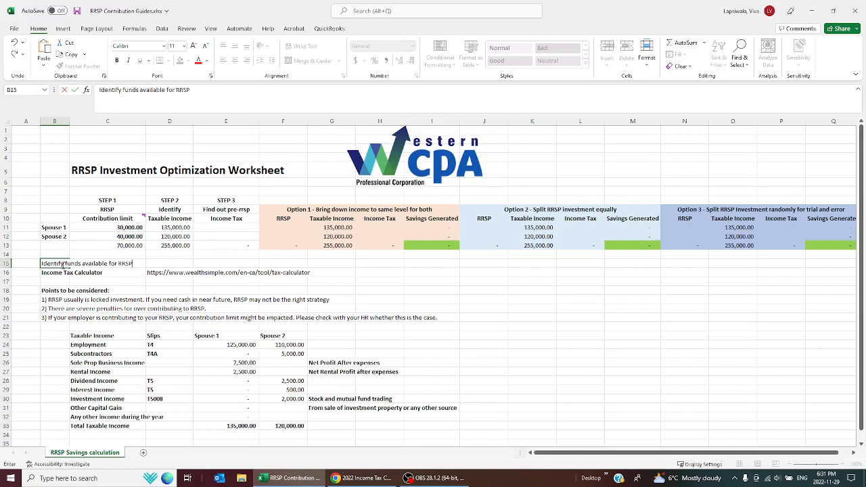
key(Return)
click(62, 264)
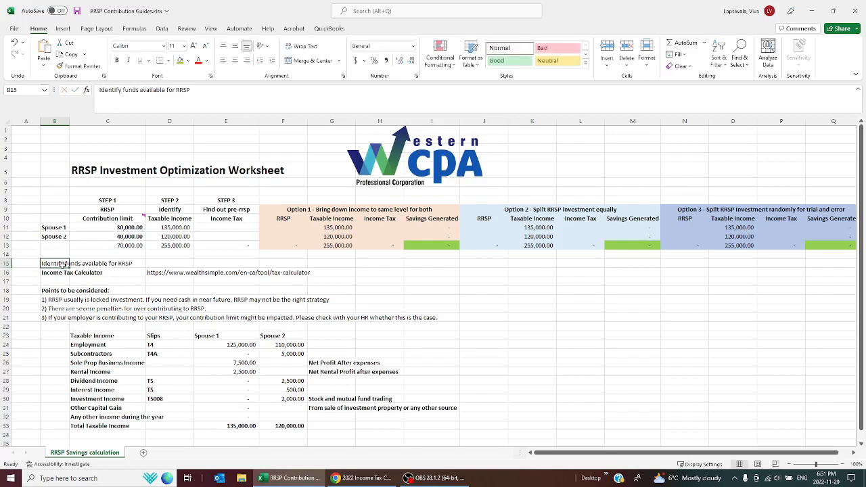
key(ctrl+b)
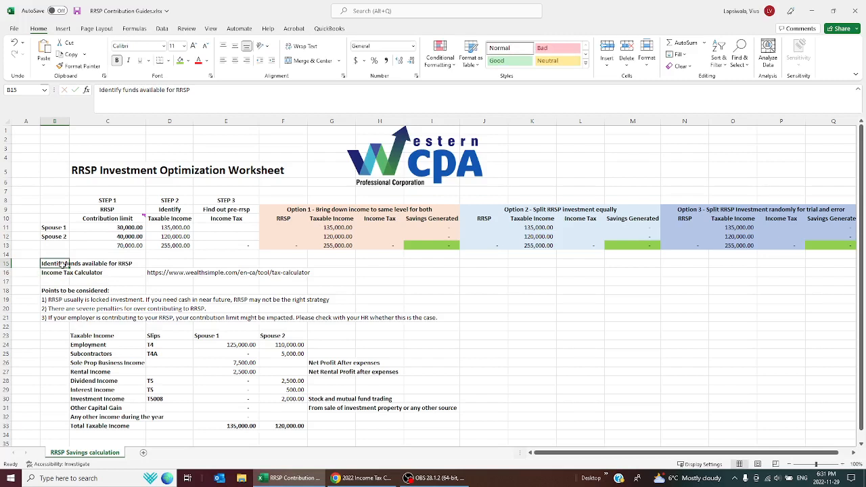
Make the total contribution limit in C13 bold and review both spouses' individual limits
click(139, 248)
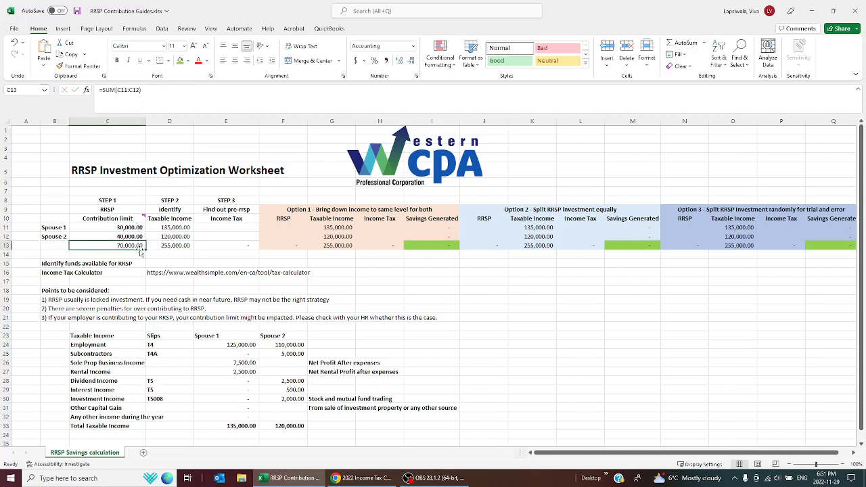
click(118, 60)
click(90, 299)
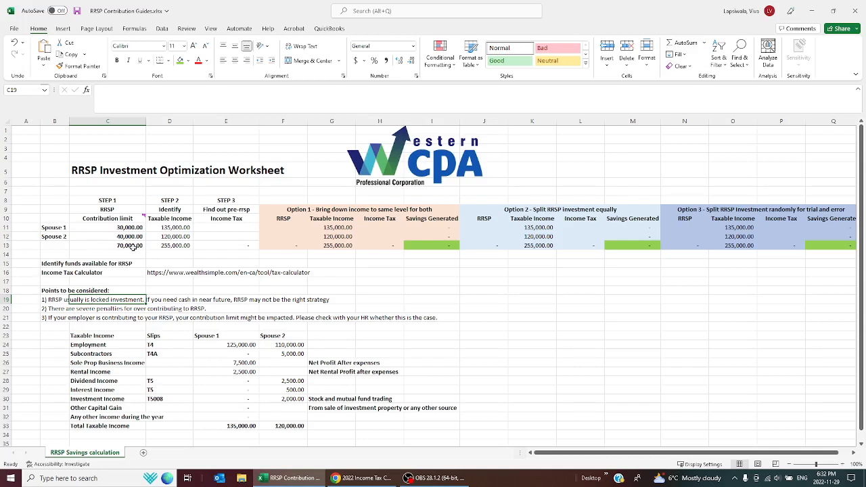
click(134, 246)
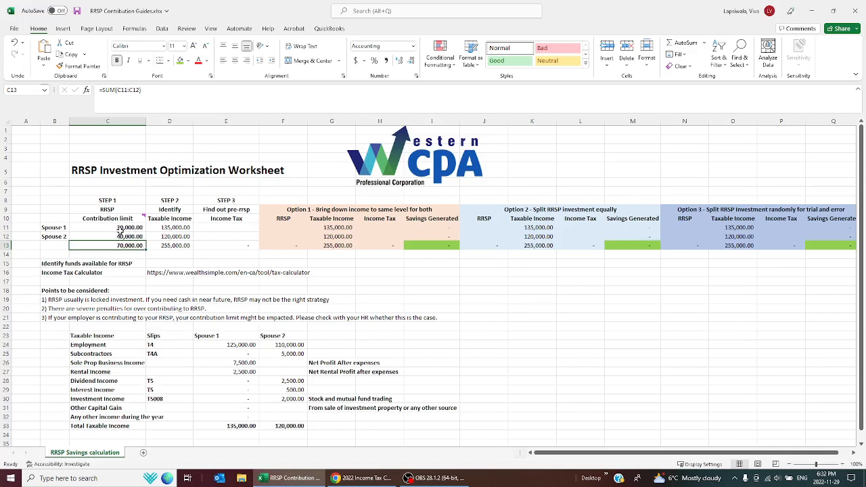
drag(119, 229, 120, 235)
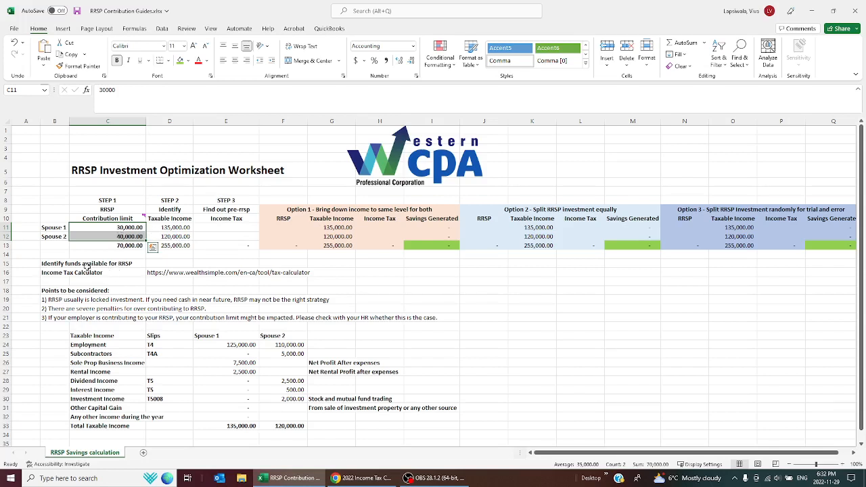
Enter 40,000 in cell D15 as the funds available for RRSP
click(59, 265)
click(166, 262)
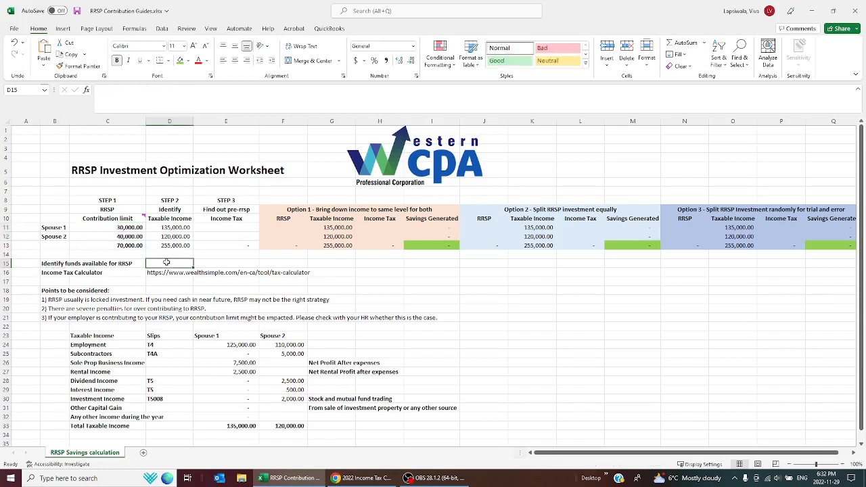
text(40,00)
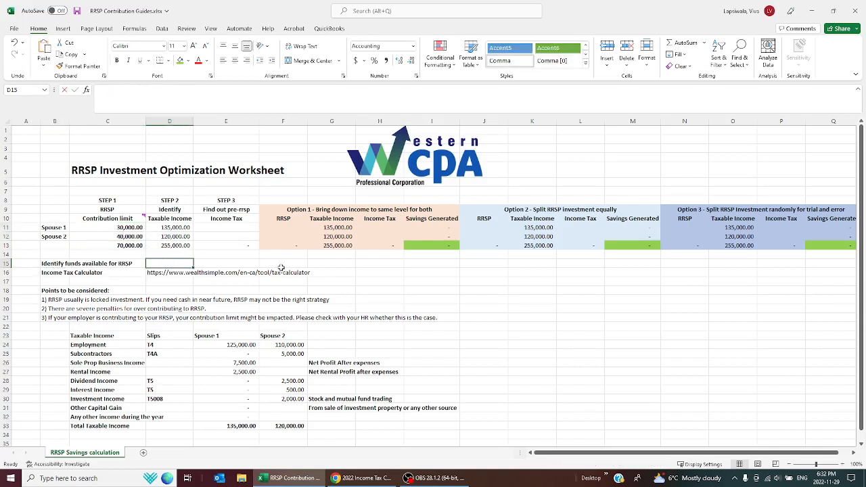
text(0000)
key(Return)
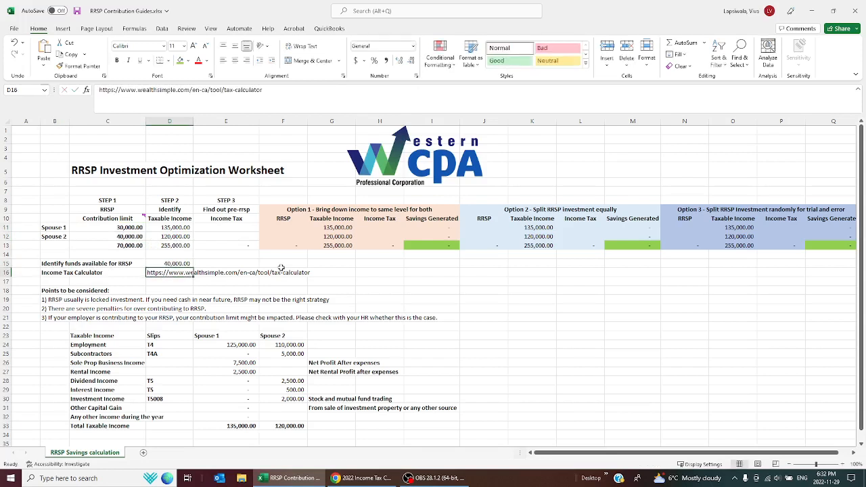
key(Up)
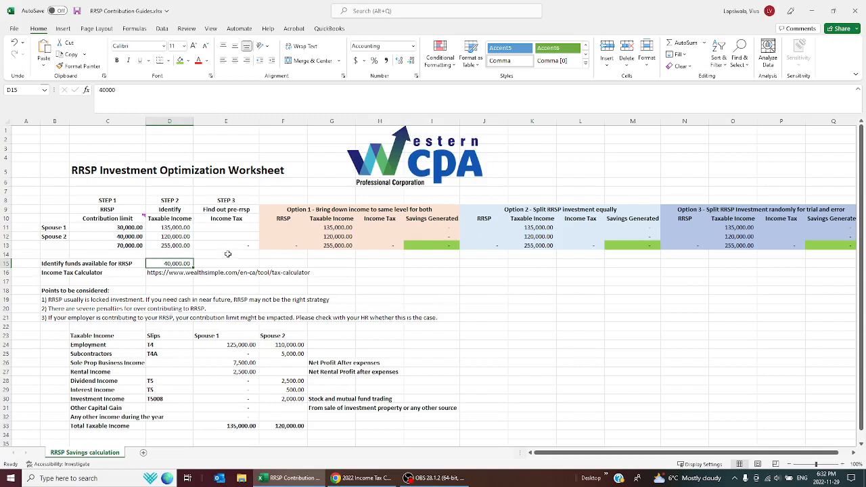
Check the pre-RRSP income tax cells, copy the tax calculator link from D16 and load it in the Chrome browser
click(225, 211)
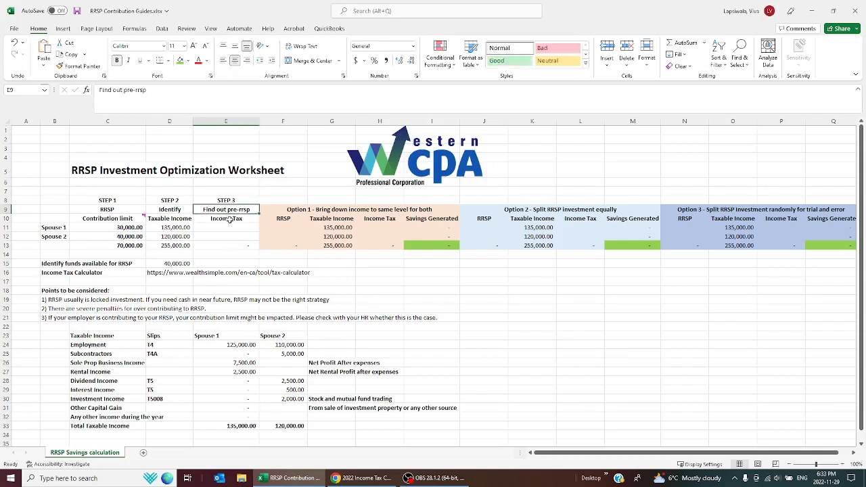
click(230, 220)
drag(180, 230, 230, 238)
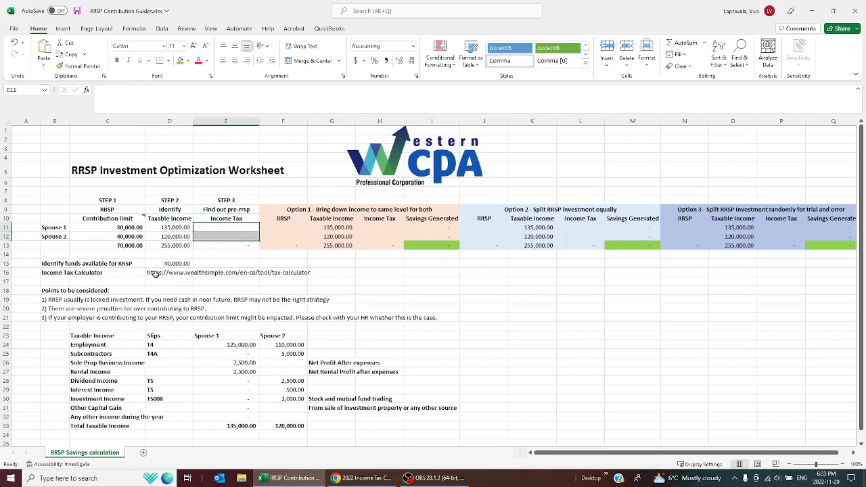
click(154, 275)
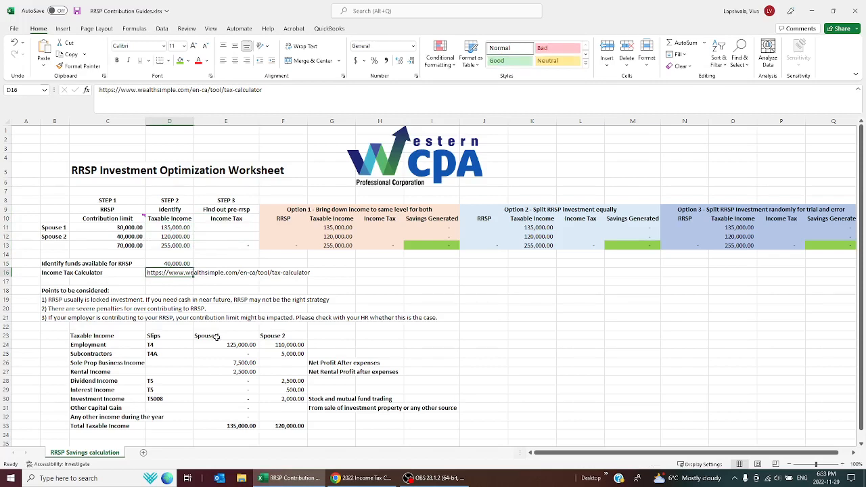
click(352, 478)
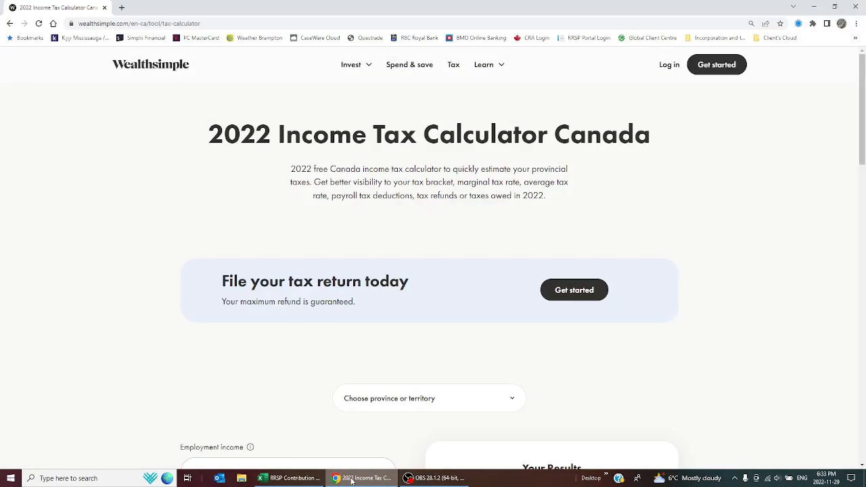
click(298, 26)
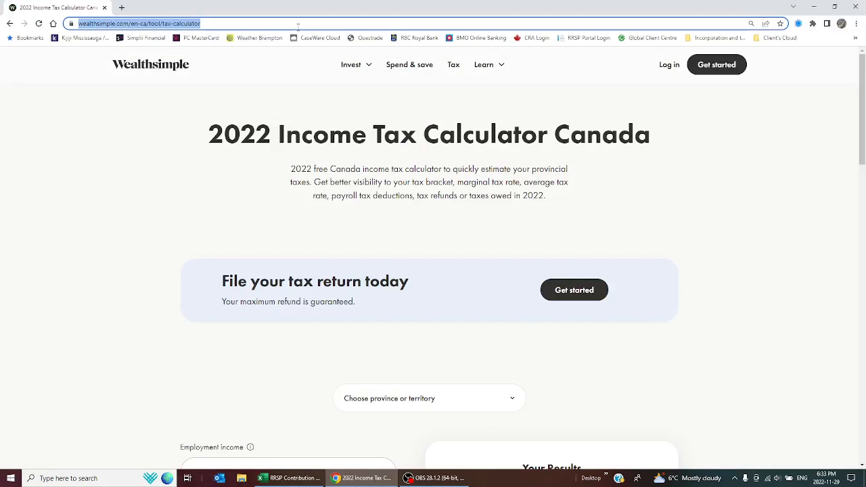
text(https://www.wealthsimple.com/en-ca/tool/tax-calculator)
key(Return)
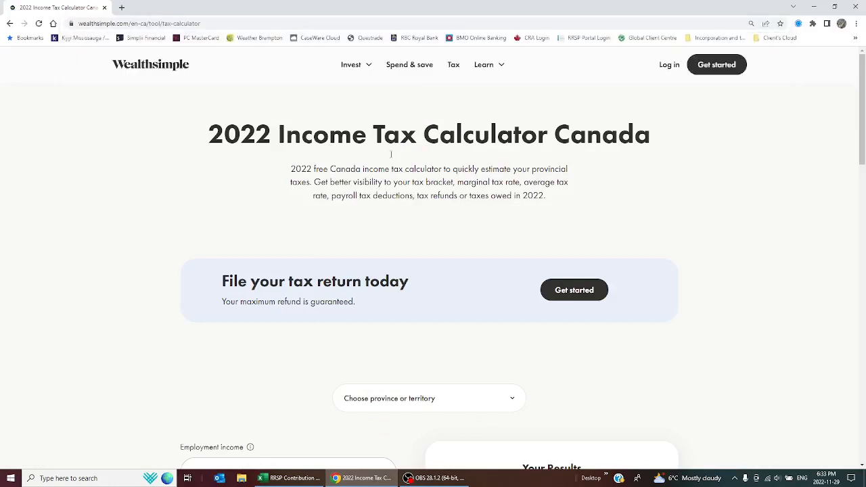
Set the tax calculator's province to Ontario and review its income and deduction fields
click(399, 404)
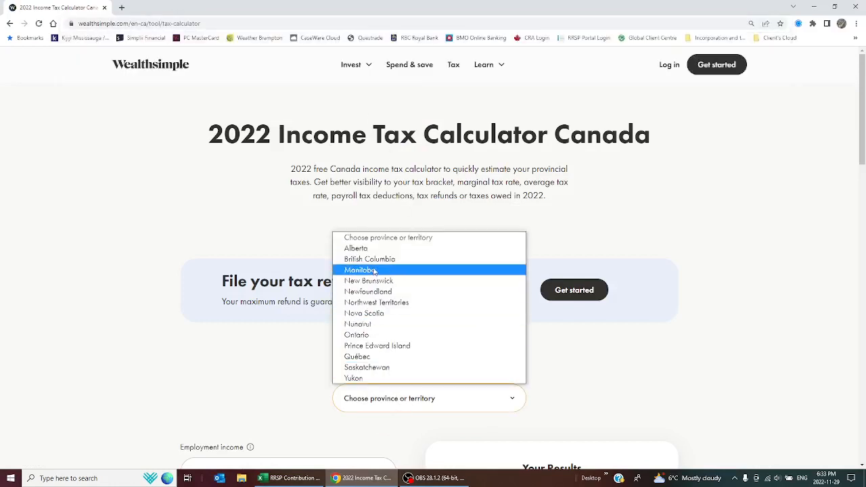
click(380, 336)
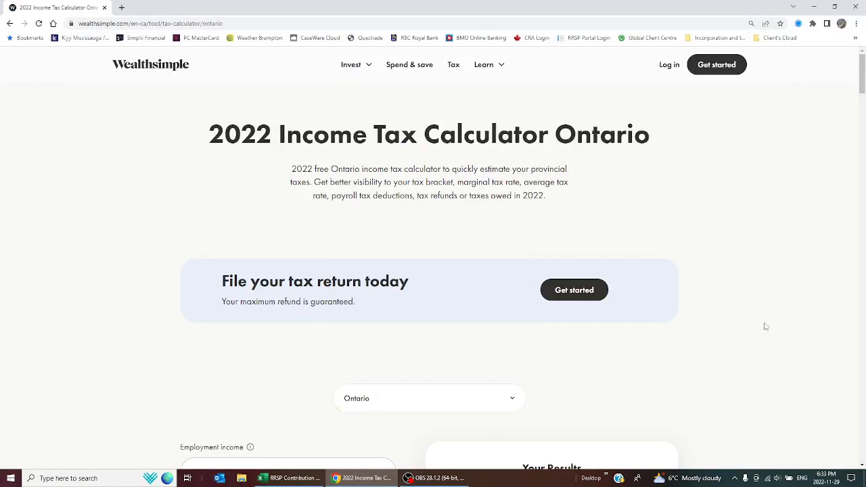
scroll(765, 327, down, 4)
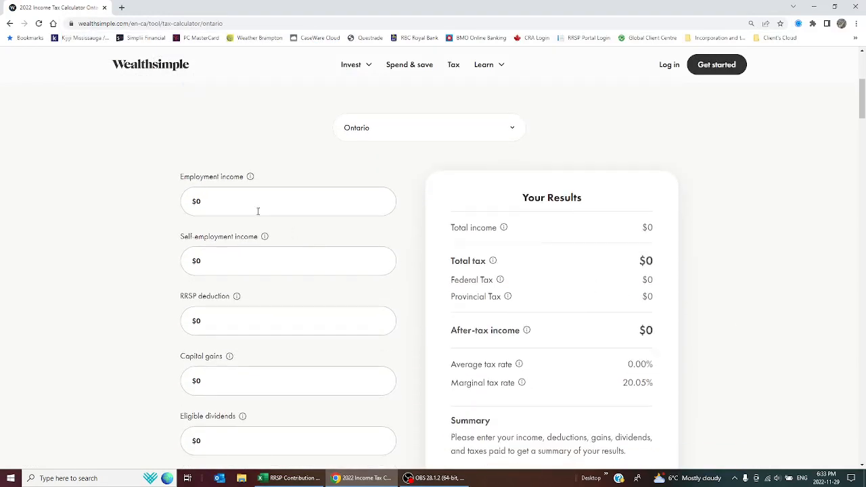
scroll(264, 278, down, 2)
scroll(250, 268, up, 3)
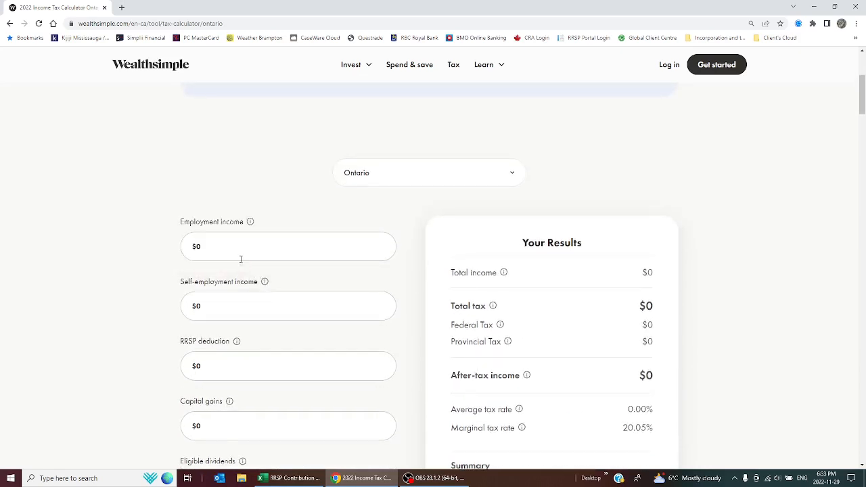
Review Spouse 1's income breakdown in the worksheet and enter the taxable income of 135,000 as employment income in the tax calculator
click(302, 244)
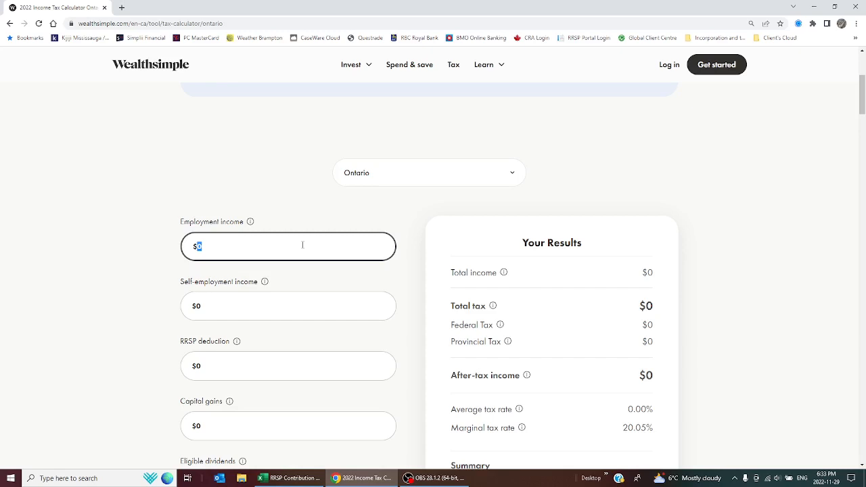
key(alt+Tab)
click(181, 227)
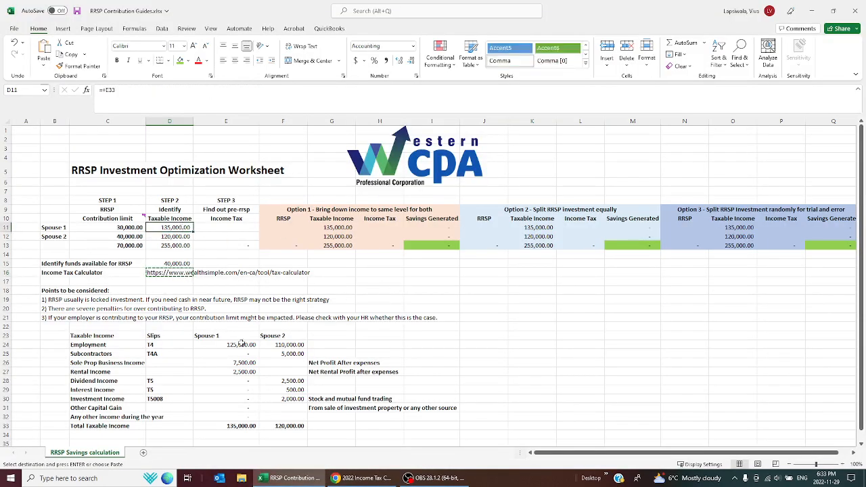
drag(241, 343, 244, 417)
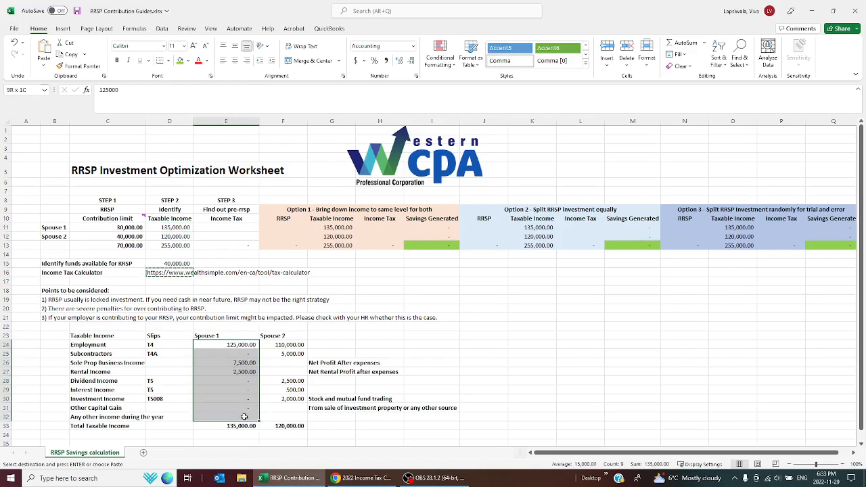
click(233, 349)
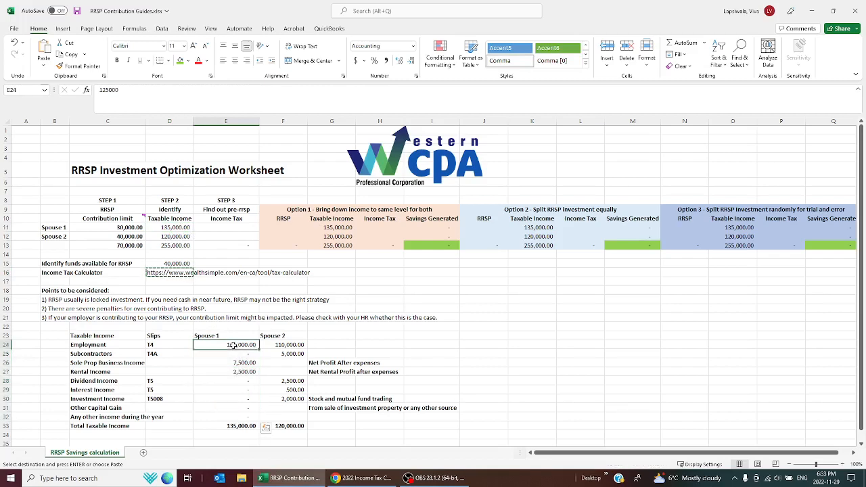
click(173, 229)
key(alt+Tab)
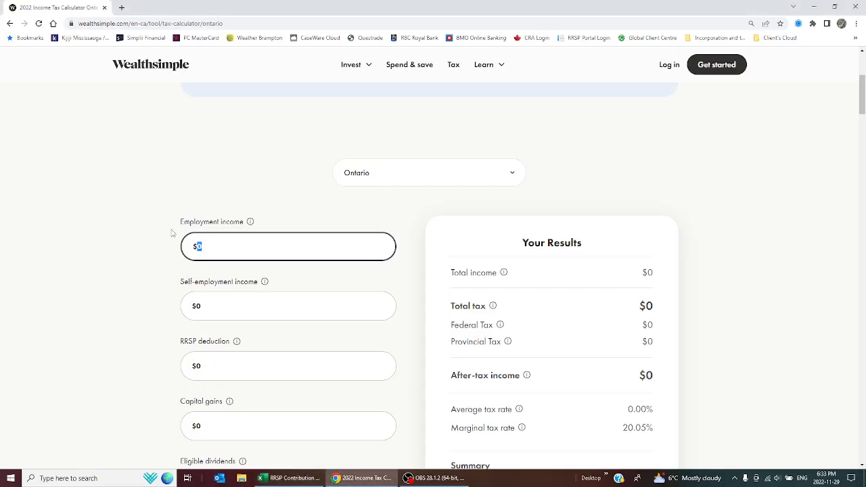
text(135000)
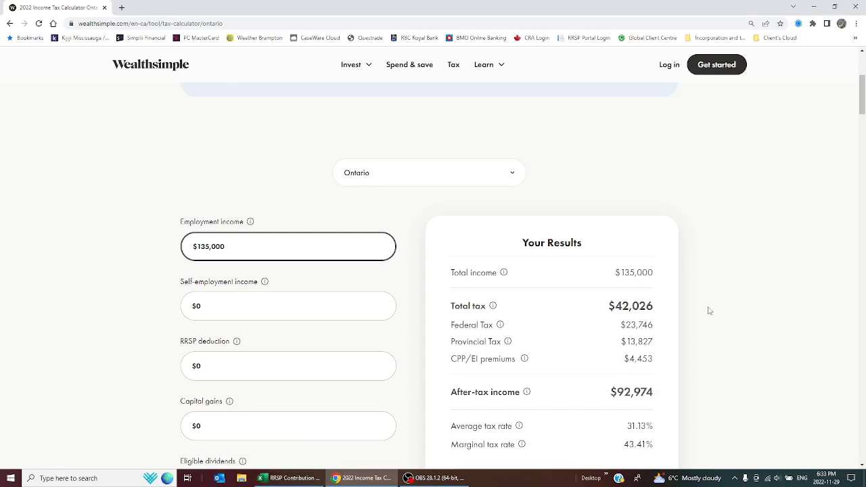
In the Excel worksheet, enter the calculator's total tax of 42,026 in cell E11 as Spouse 1's pre-RRSP income tax
key(alt+Tab)
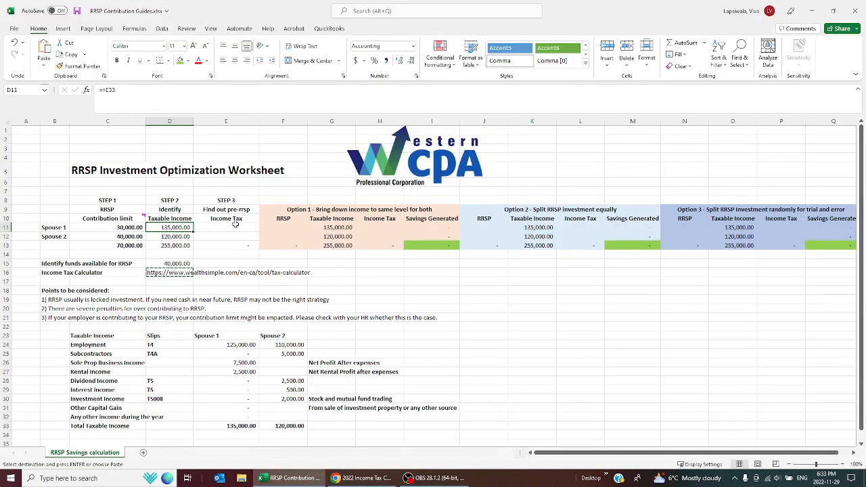
click(234, 226)
text(42,02)
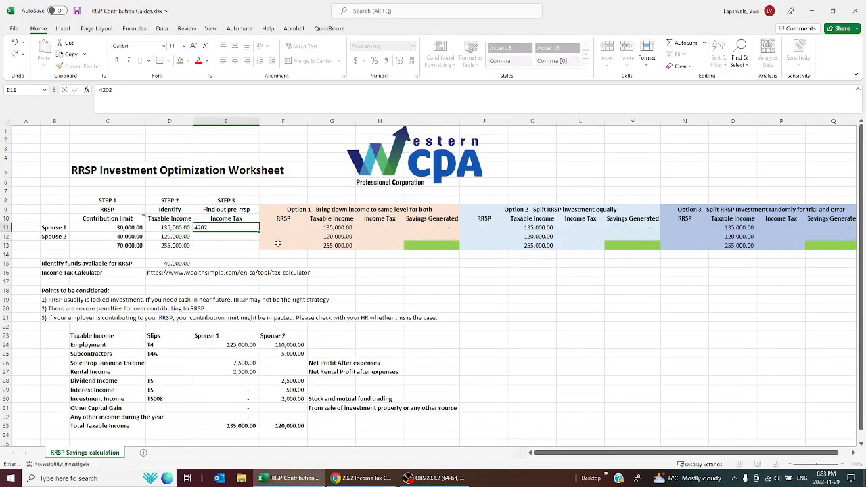
text(6)
key(Return)
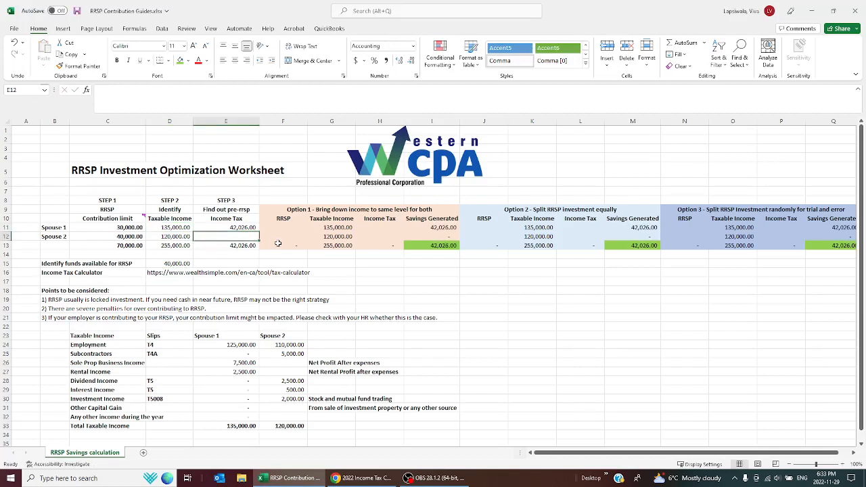
click(252, 228)
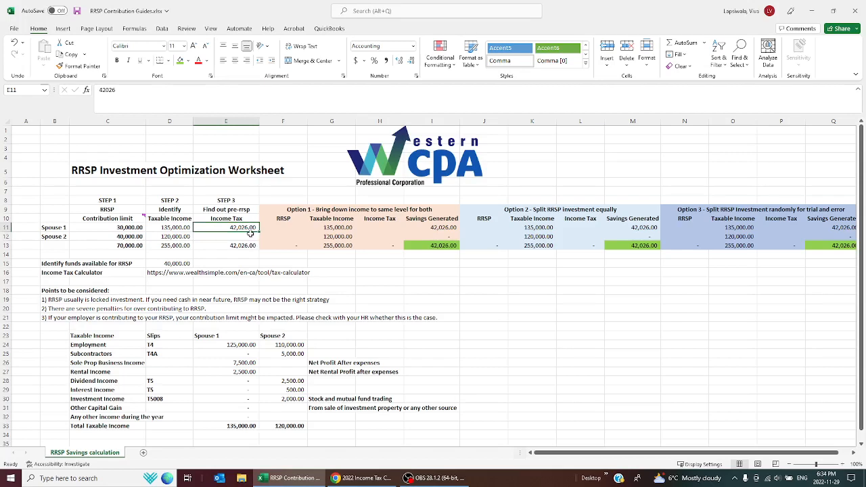
Check Spouse 2's taxable income in D12 and set the browser tax calculator's employment income to 120,000
click(179, 236)
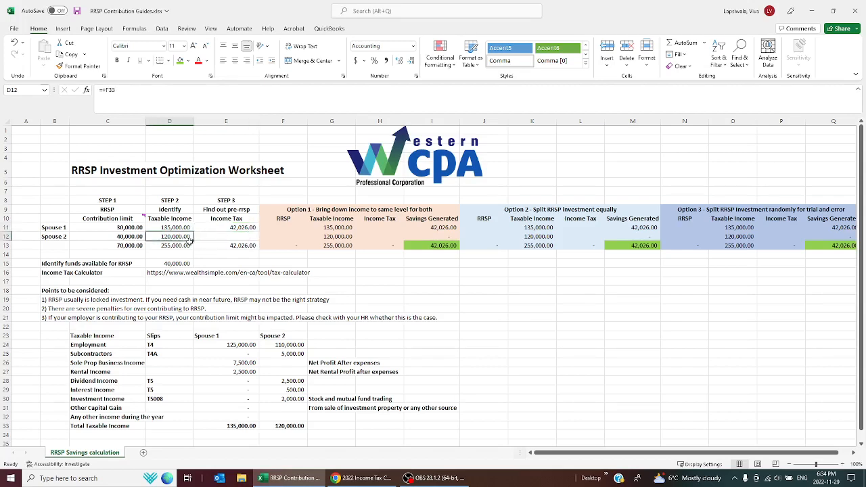
key(alt+Tab)
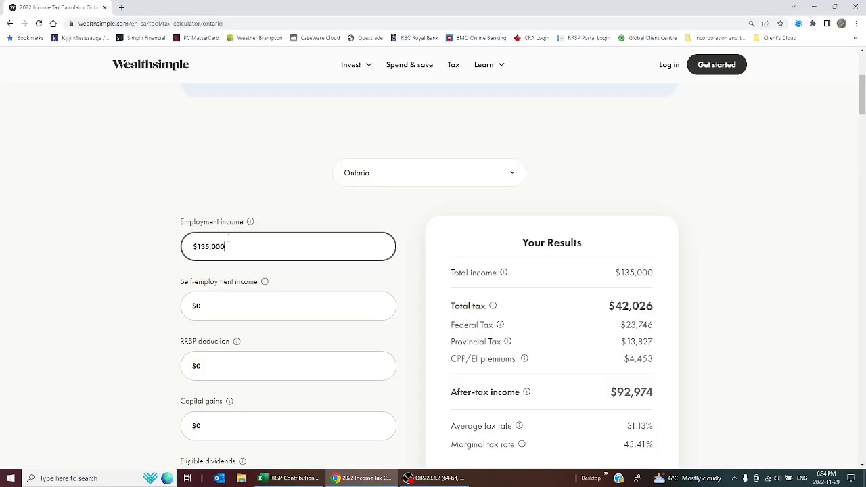
double_click(228, 239)
text(120000)
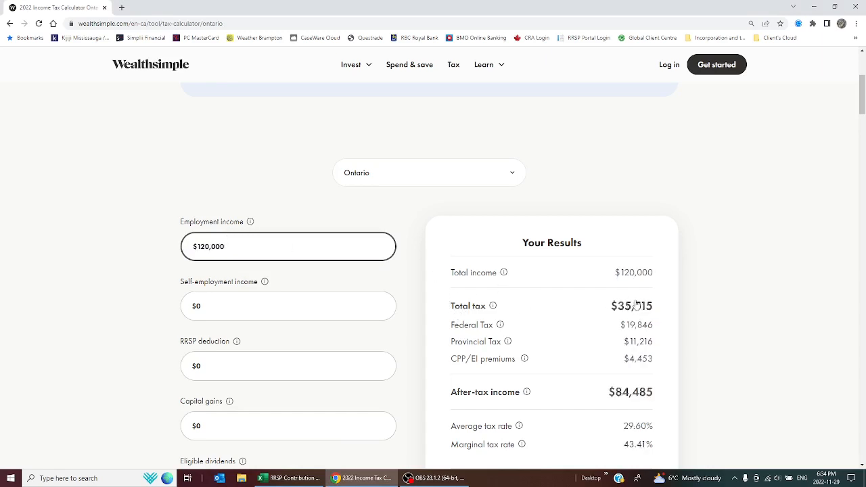
Back in the Excel worksheet, enter 35,515 in cell E12 as Spouse 2's pre-RRSP income tax
key(alt+Tab)
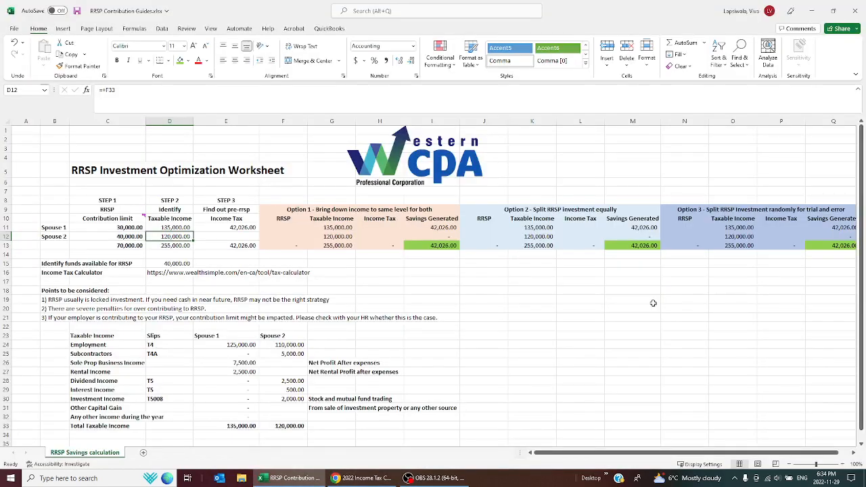
key(Right)
text(35515)
key(Return)
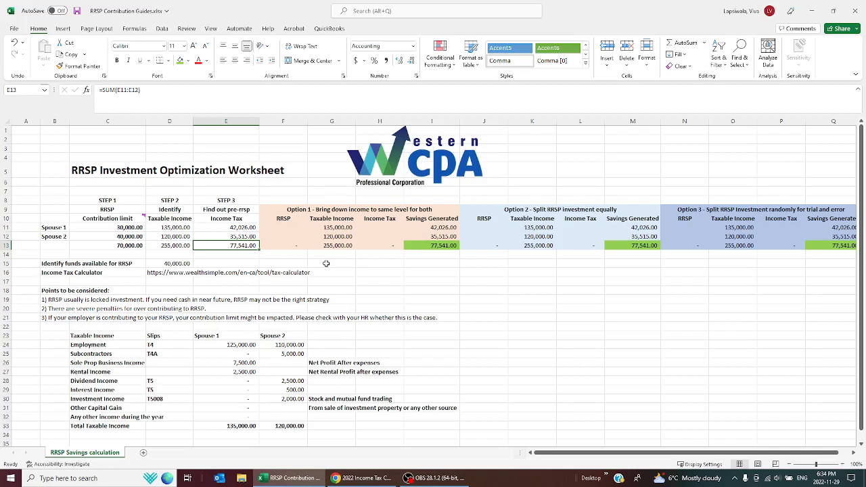
Examine the Option 1 and Option 2 headings, their RRSP and taxable income cells, and the available funds in D15
click(310, 209)
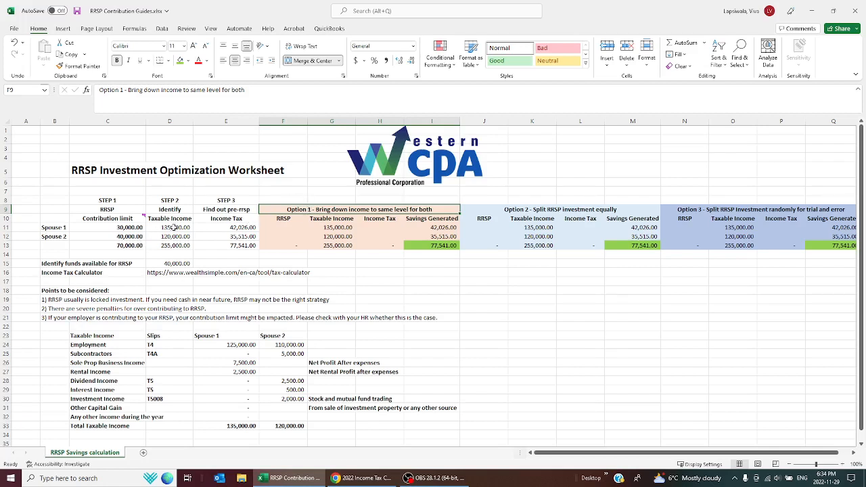
click(284, 230)
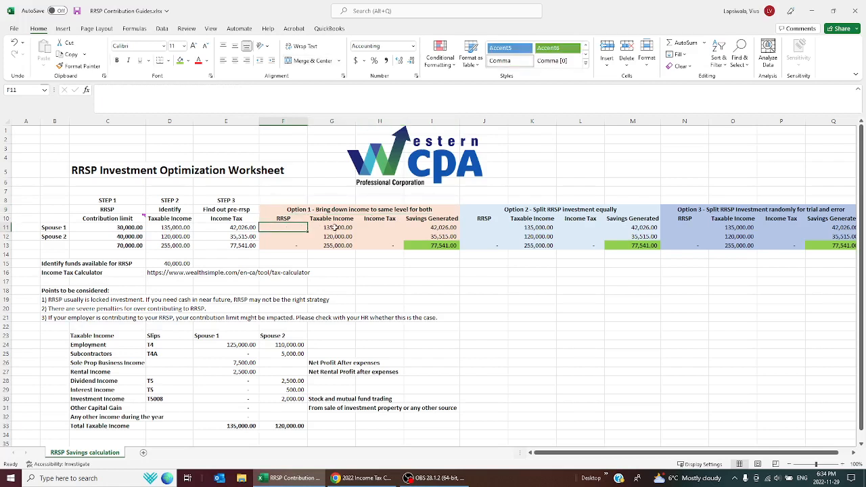
drag(334, 228, 333, 238)
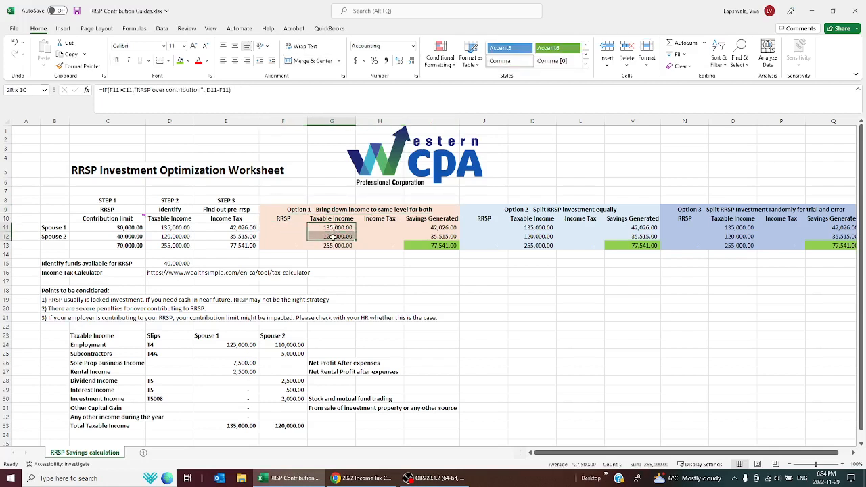
click(312, 211)
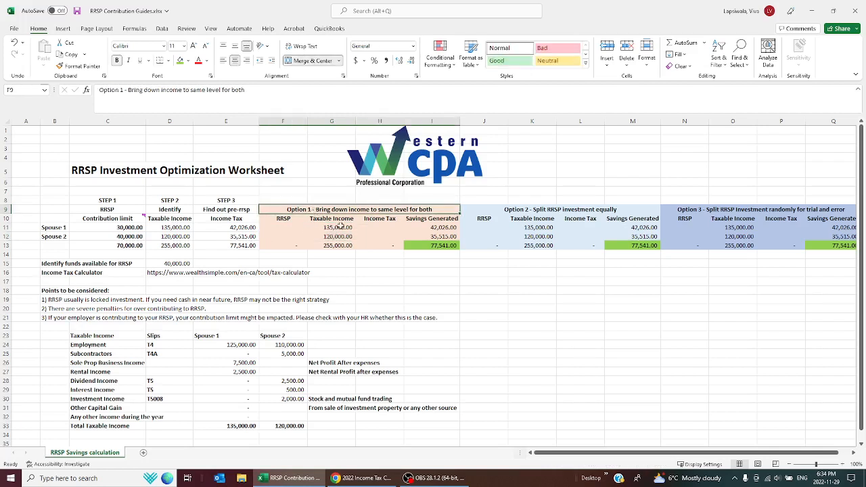
click(540, 209)
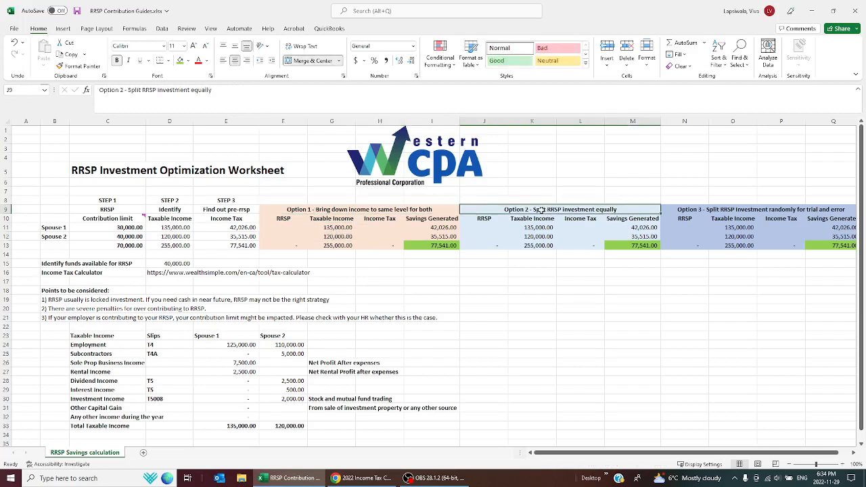
click(170, 264)
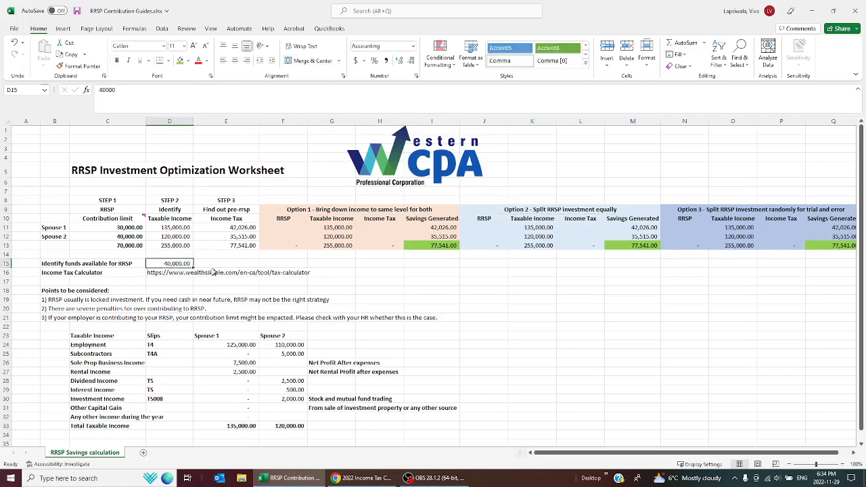
click(487, 226)
click(489, 240)
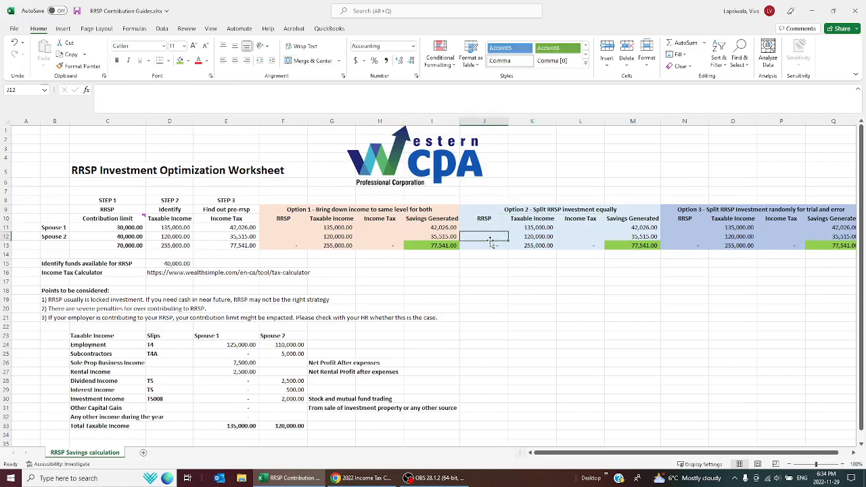
Examine Option 3's heading and RRSP cells, the total savings of Options 1 and 2, and the available funds in D15
click(730, 210)
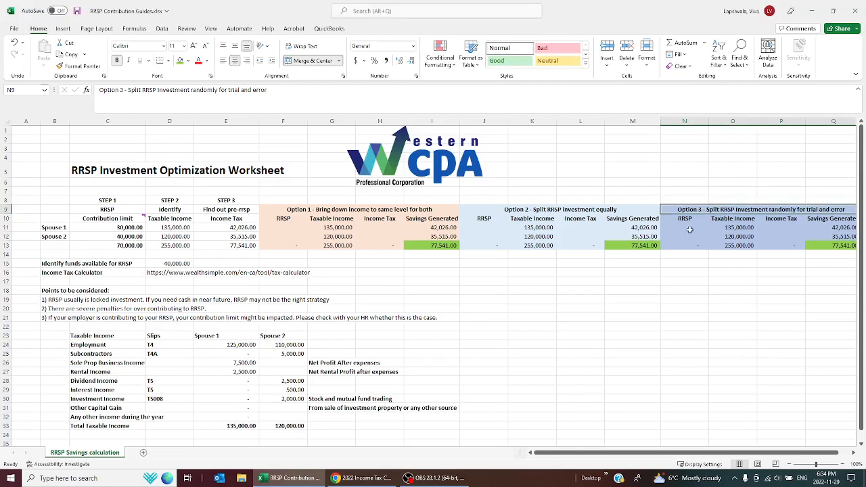
click(689, 229)
click(689, 245)
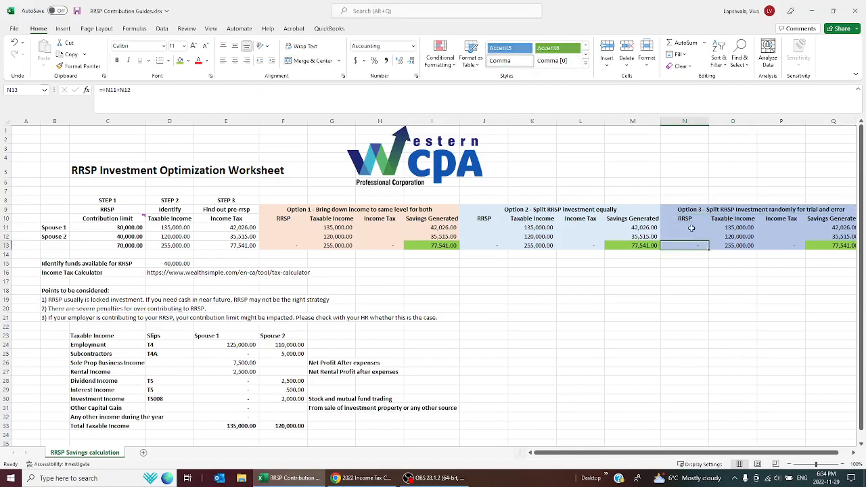
click(692, 237)
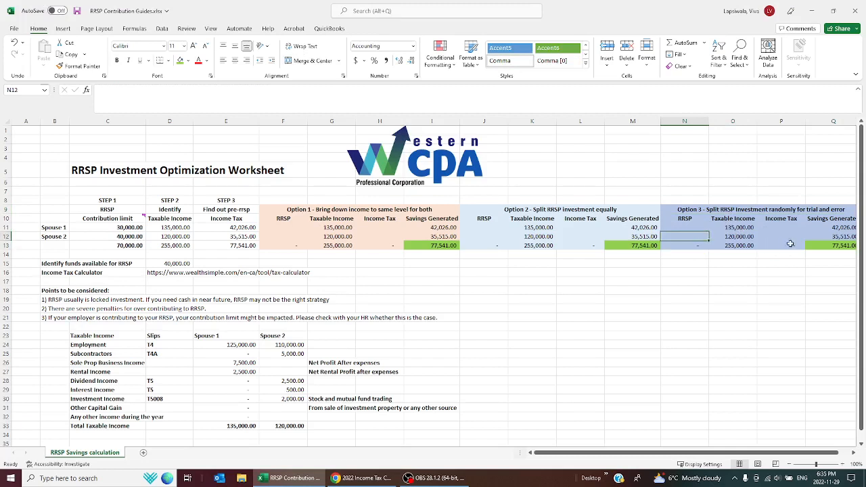
click(443, 247)
click(646, 247)
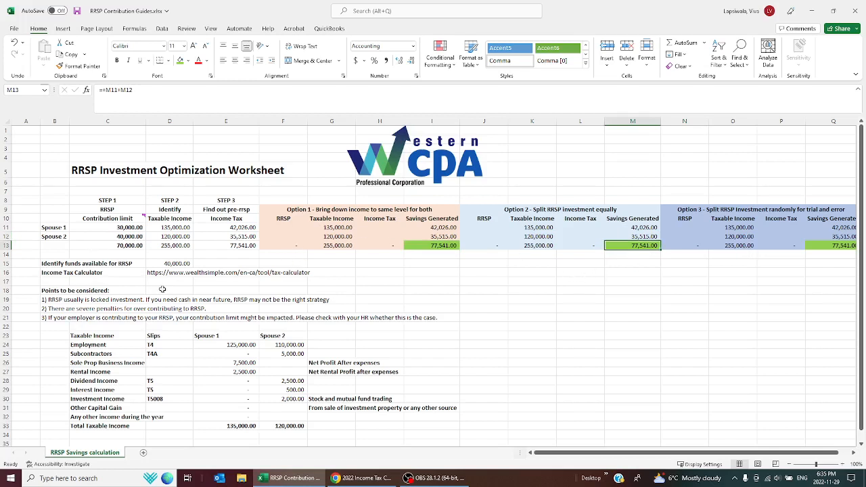
click(166, 264)
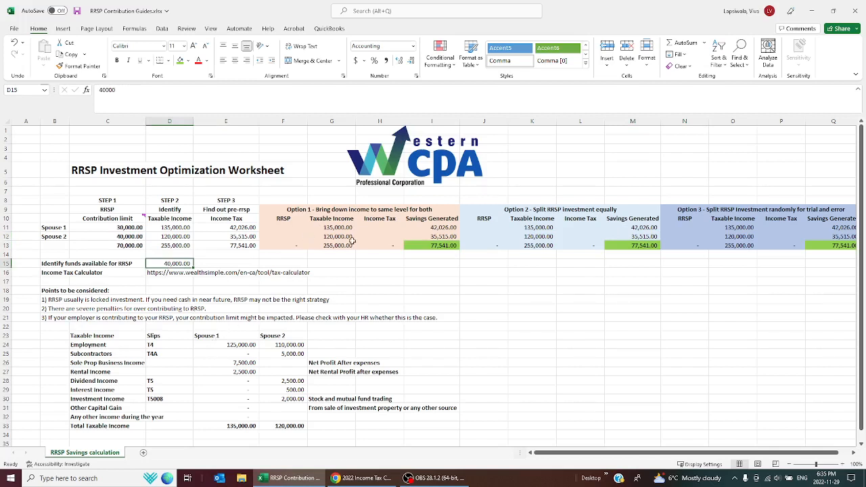
Enter 15,000 in cell F11 as Spouse 1's RRSP contribution under Option 1
click(294, 228)
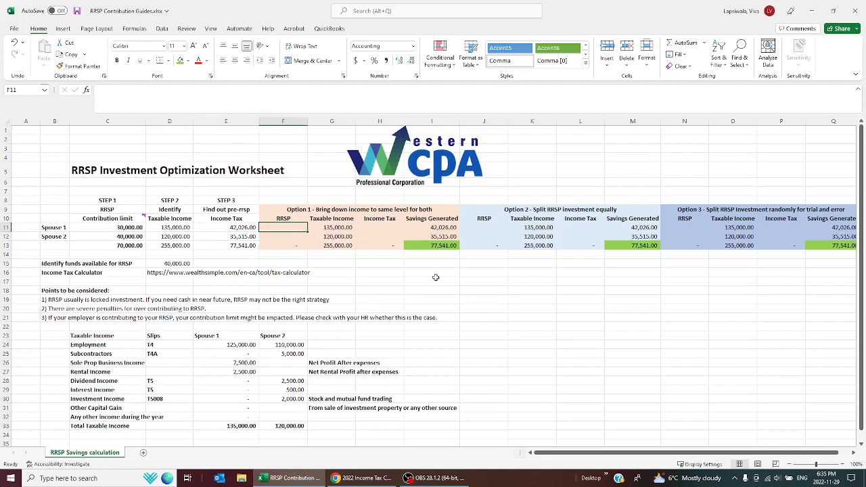
text(15000)
key(Return)
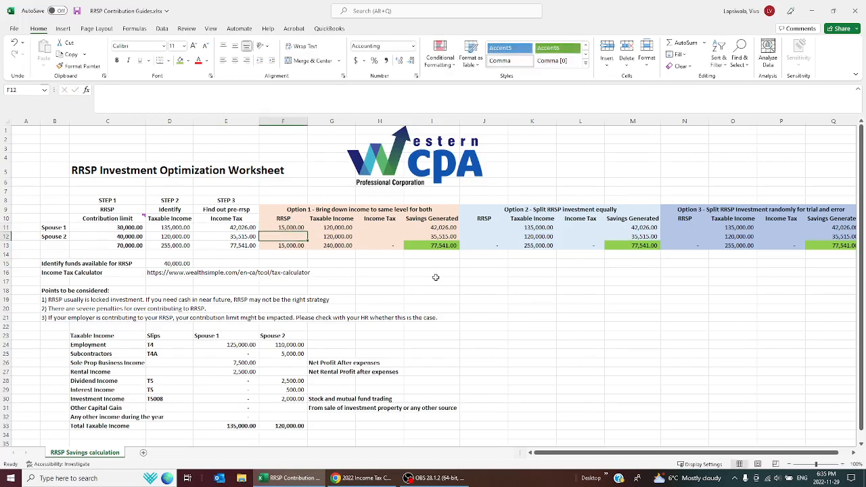
Change Spouse 1's Option 1 RRSP contribution in F11 to the formula +15000+12500
key(Up)
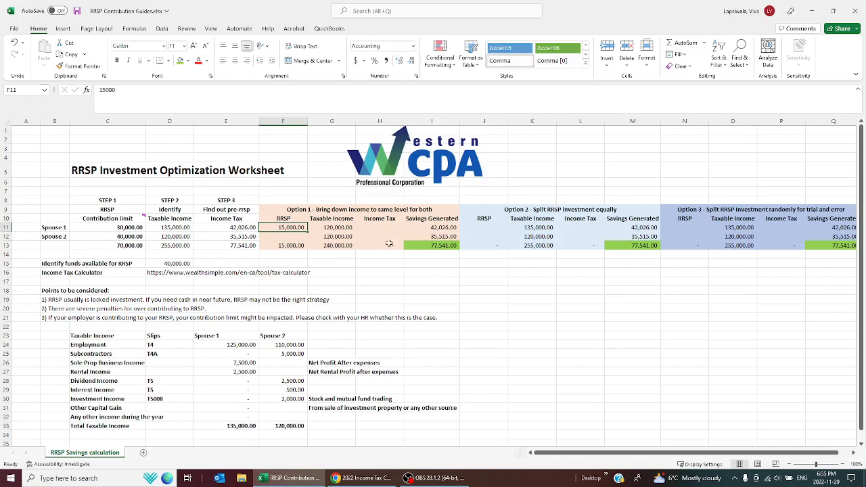
click(105, 90)
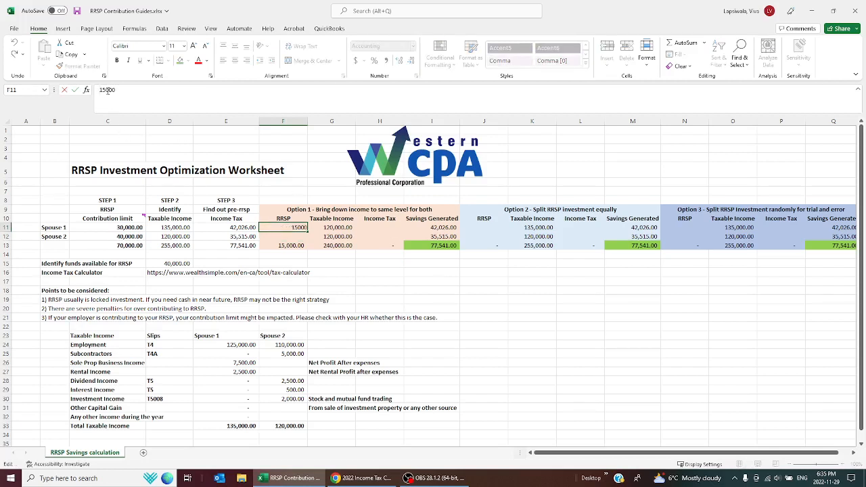
click(102, 90)
text(+15000)
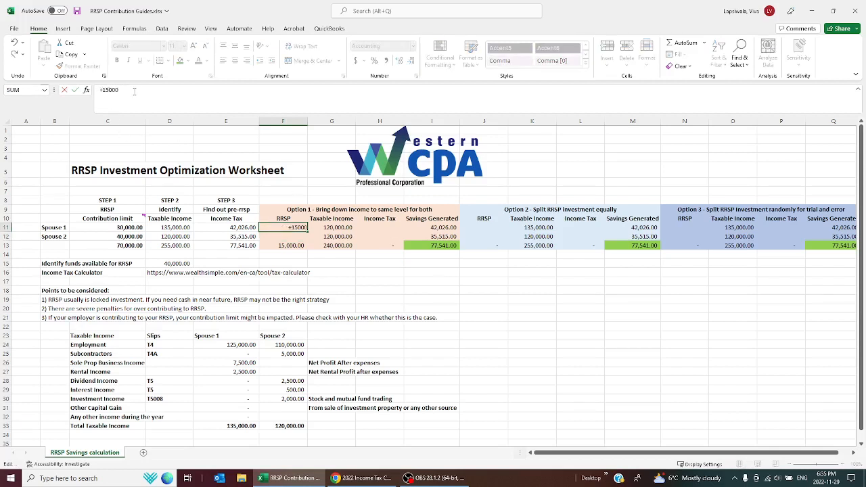
text(+12500)
key(Return)
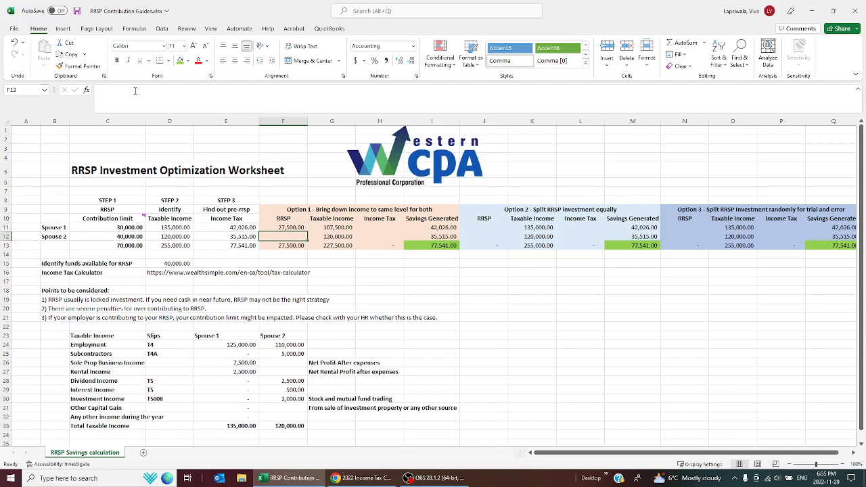
Enter 12,500 in F12 as Spouse 2's Option 1 RRSP contribution and check the available funds in D15
text(12500)
key(Return)
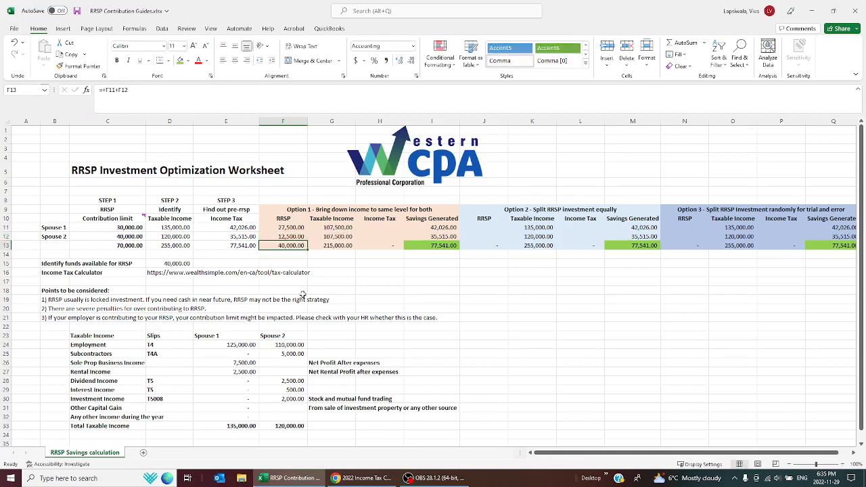
click(166, 264)
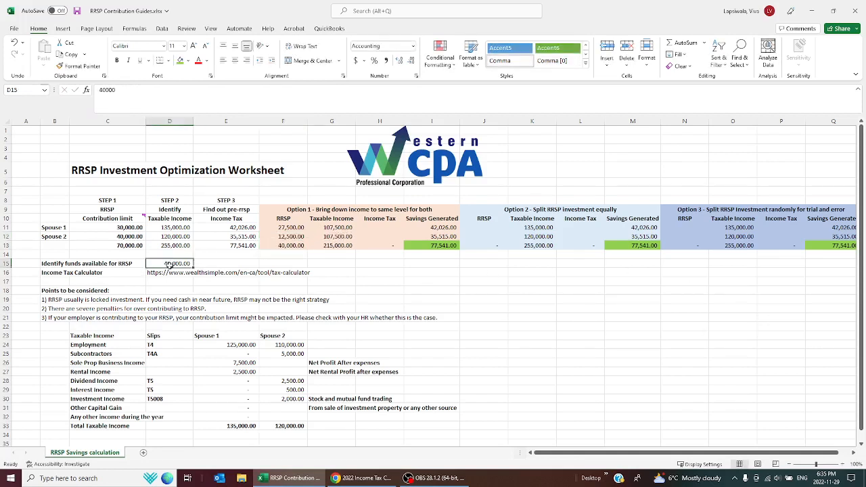
Check Option 1's RRSP contributions in F11 and F12, their total in F13, and both spouses' taxable incomes in G11:G12
click(291, 228)
click(291, 236)
click(289, 246)
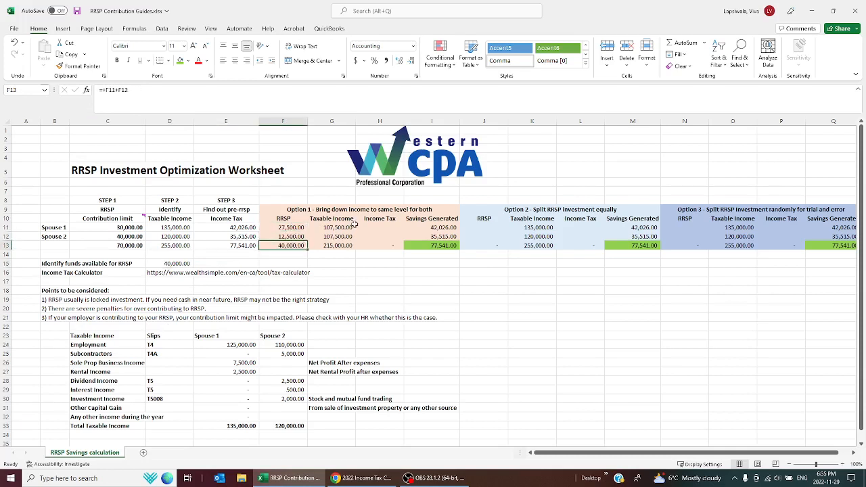
drag(341, 230, 339, 238)
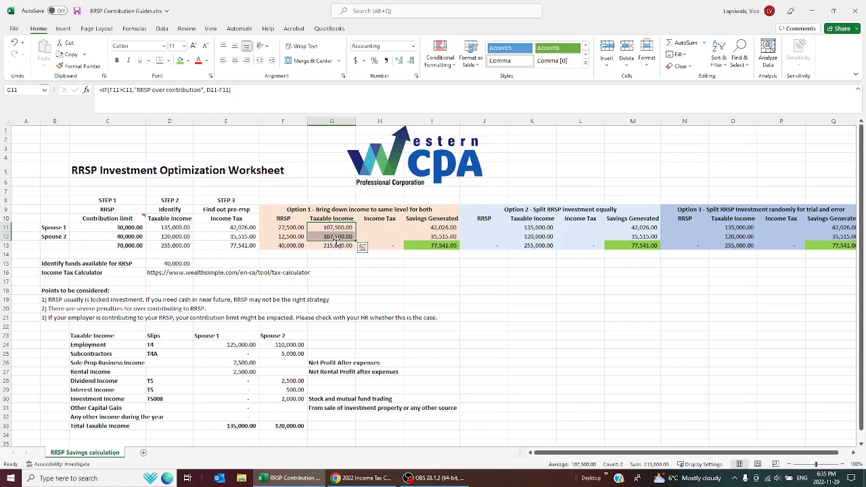
For Spouse 1's Option 1 income tax in H11, switch to the Wealthsimple calculator in Chrome and set the employment income to 107,500
click(372, 229)
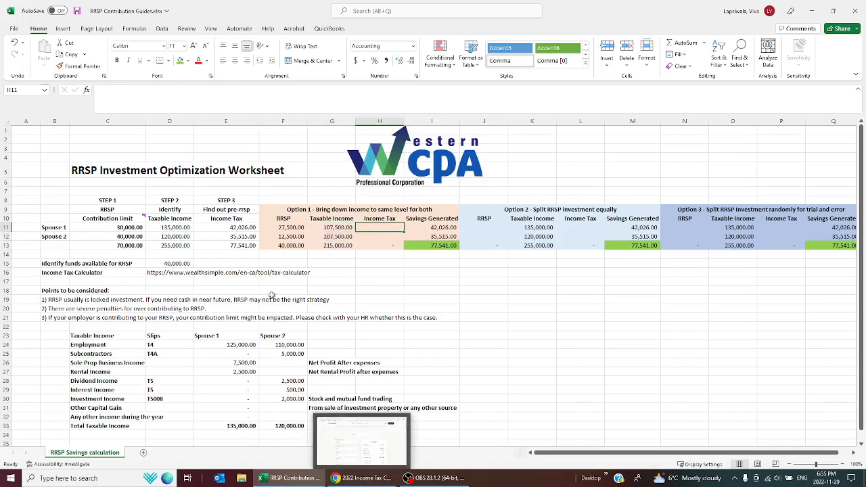
click(339, 230)
click(377, 230)
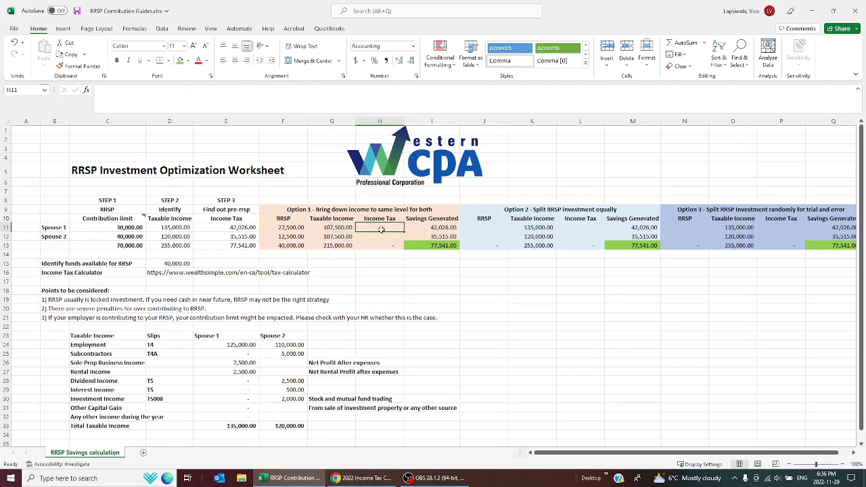
click(377, 478)
click(280, 253)
double_click(276, 253)
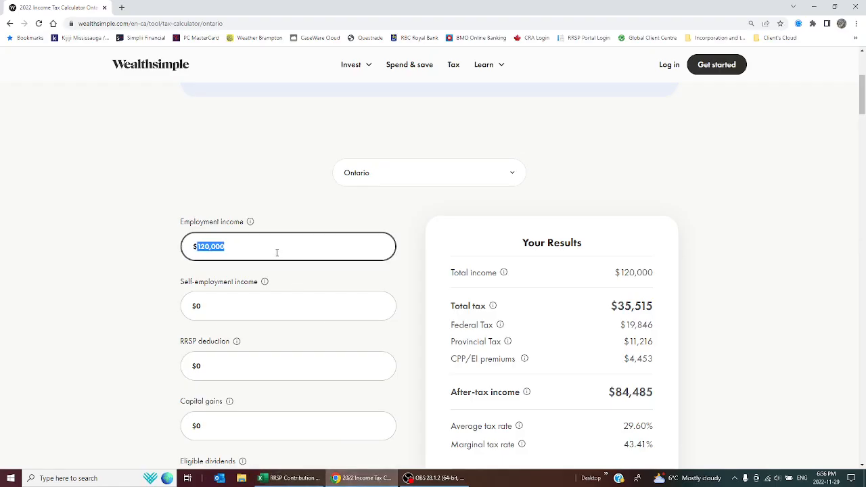
text(107500)
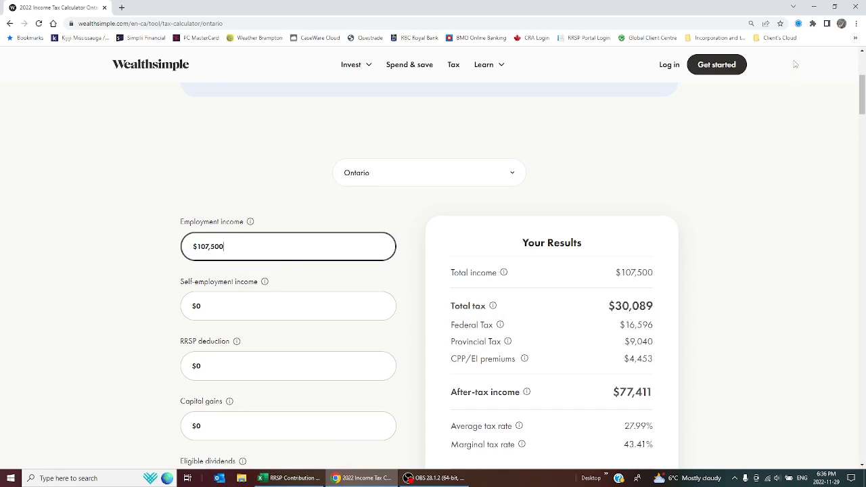
Return to the Excel worksheet and enter 30,089 as the Option 1 income tax for both spouses in H11 and H12
click(813, 7)
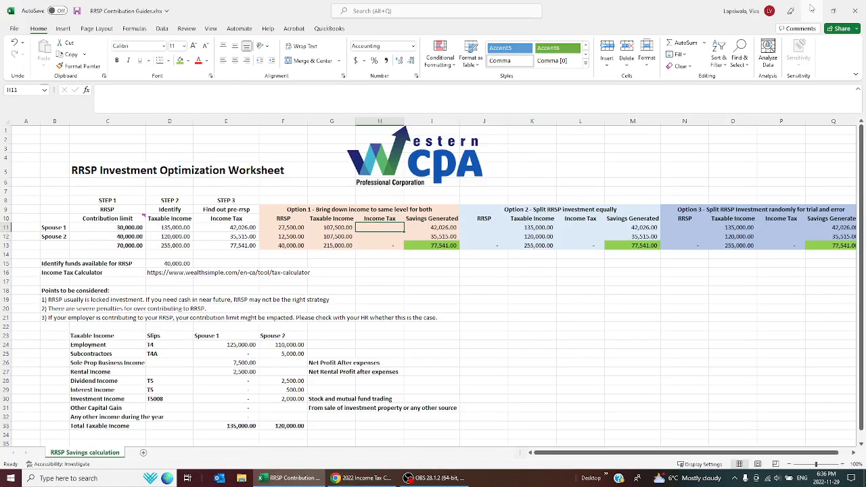
text(30089)
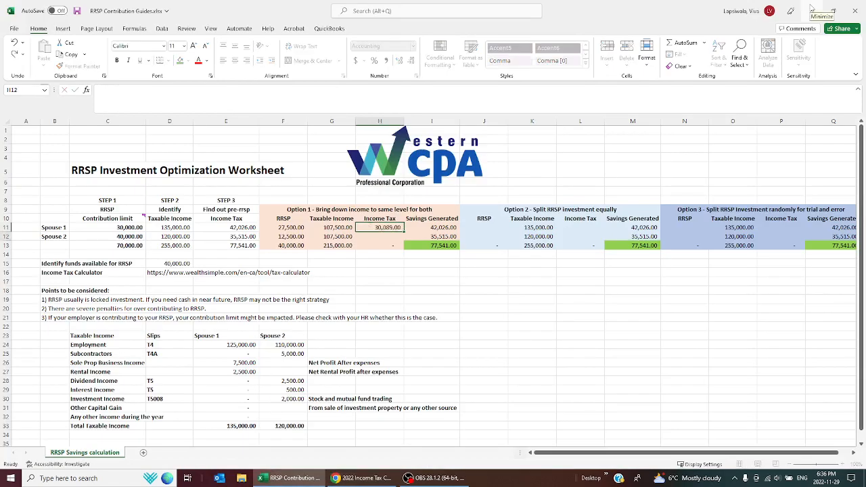
key(Return)
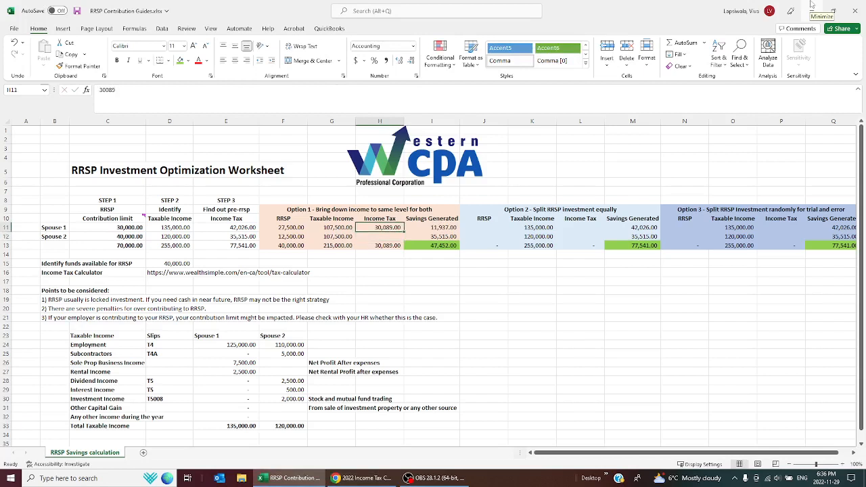
text(30089)
key(ctrl+Return)
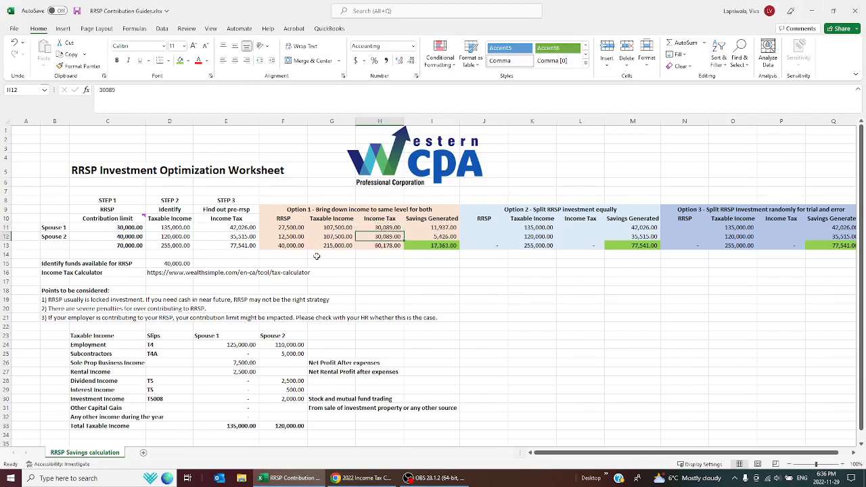
Review Option 1's RRSP total in F13, the two taxable incomes in G11:G12 and the total savings in I13
click(291, 246)
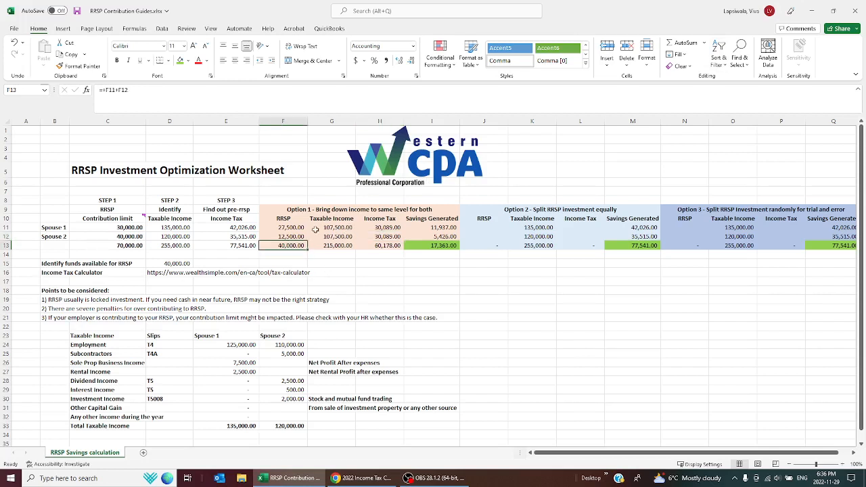
drag(330, 230, 334, 236)
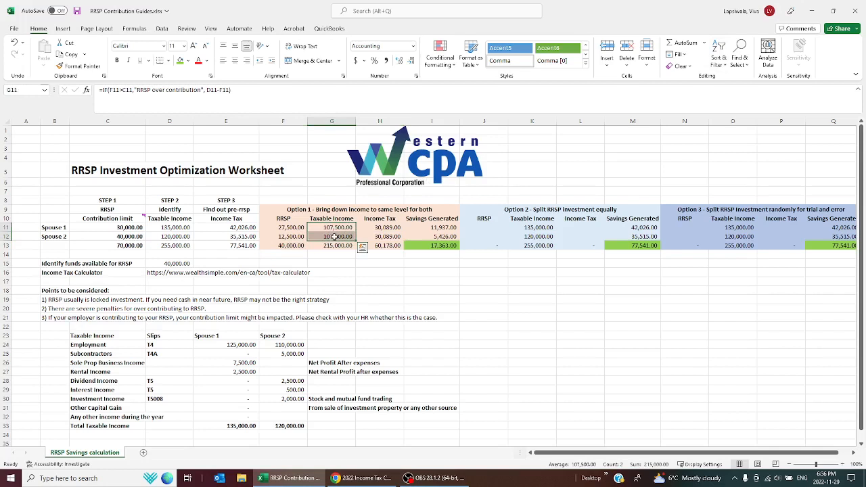
click(441, 246)
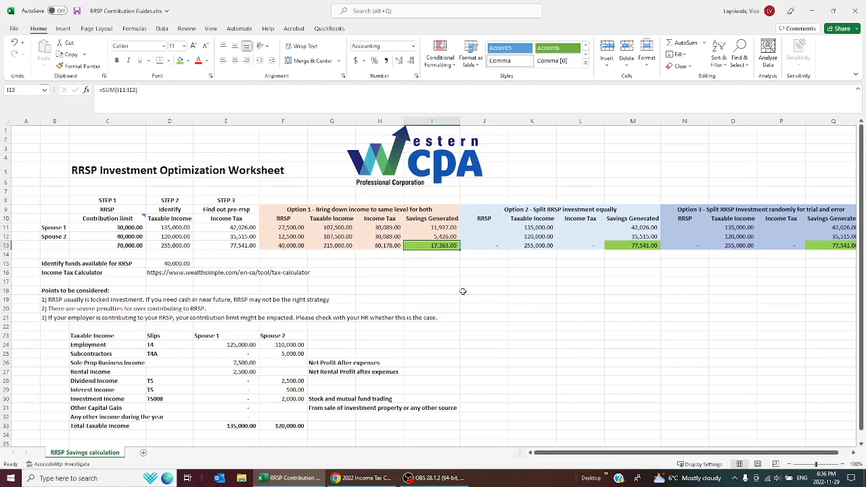
Enter 20,000 in J11 and J12 as each spouse's RRSP contribution under Option 2
click(484, 229)
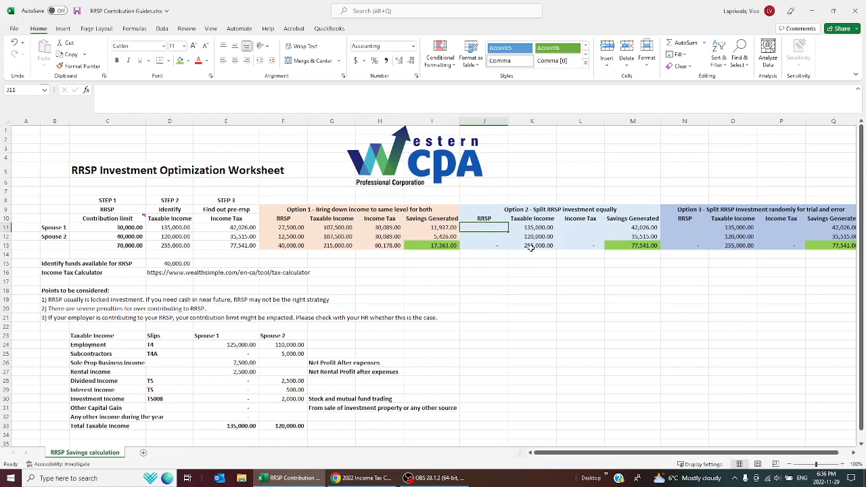
text(20000)
key(Return)
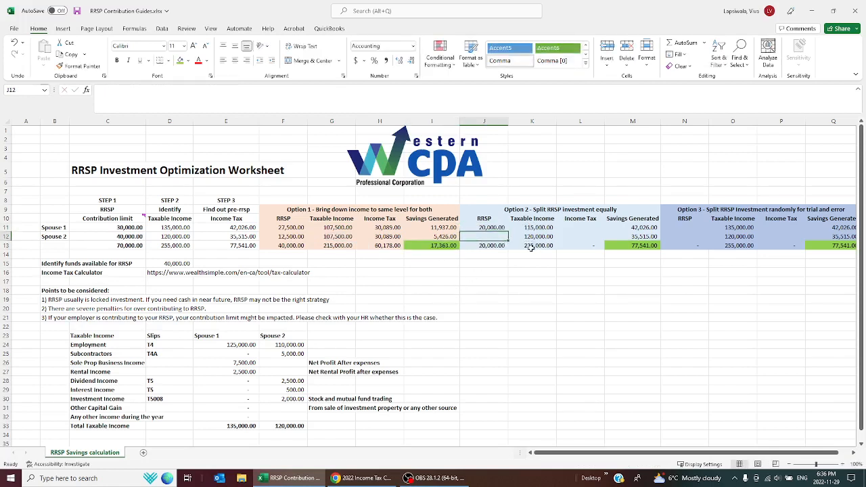
text(20000)
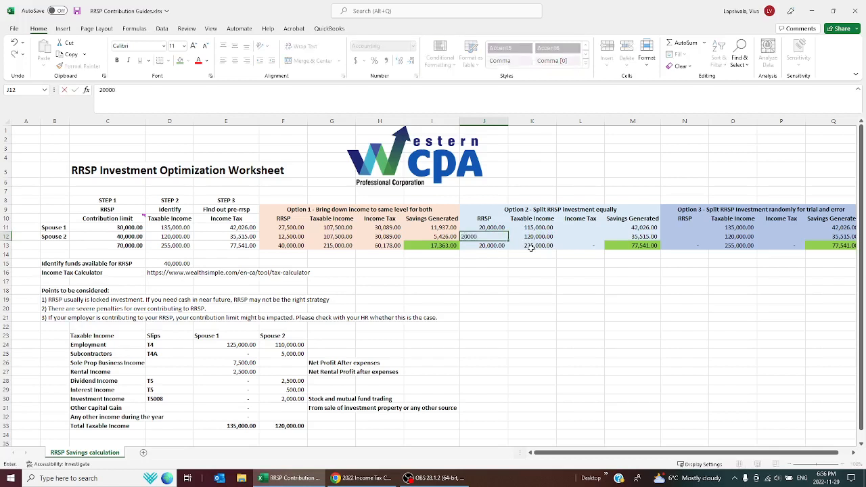
key(Return)
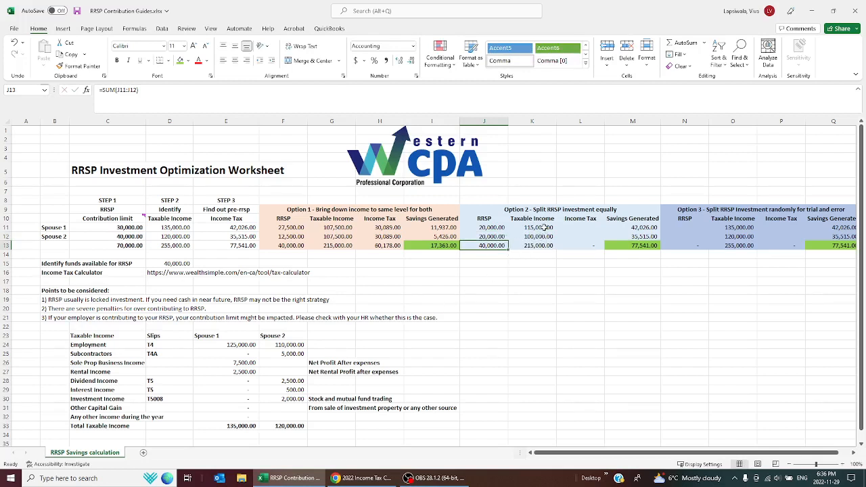
Switch to the Wealthsimple calculator and set the employment income to 115,000 for Spouse 1 under Option 2
key(alt+Tab)
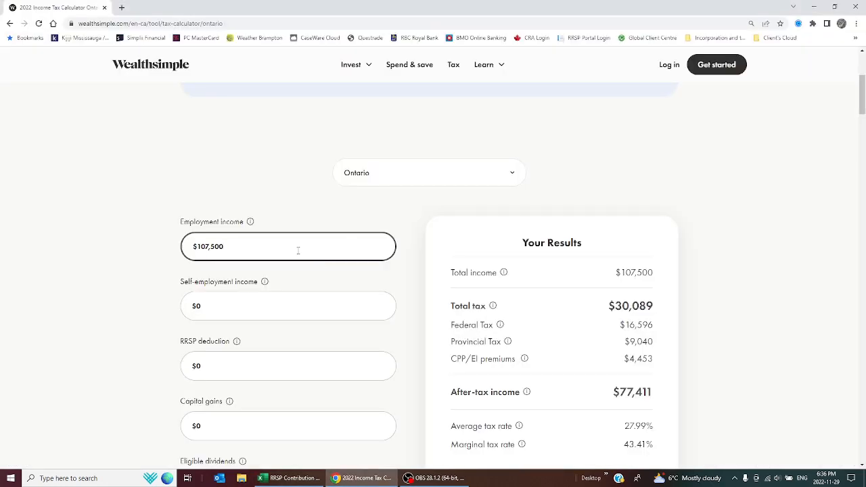
triple_click(294, 247)
text(115000)
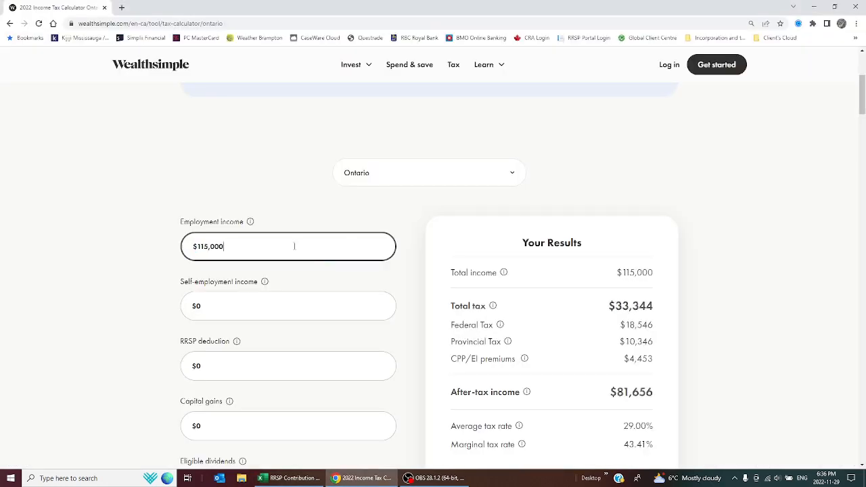
Return to the Excel worksheet and enter 33,344 in L11 as Spouse 1's Option 2 income tax
key(alt+Tab)
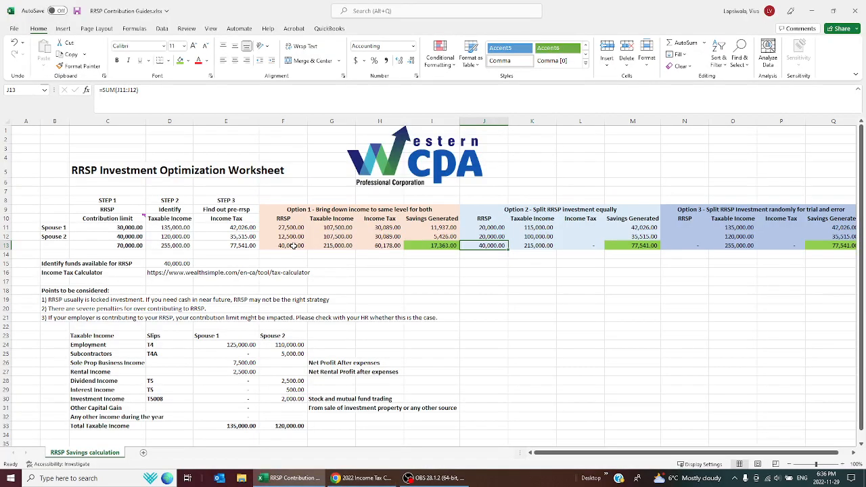
key(Up)
key(Up)
key(Right)
key(Right)
text(33)
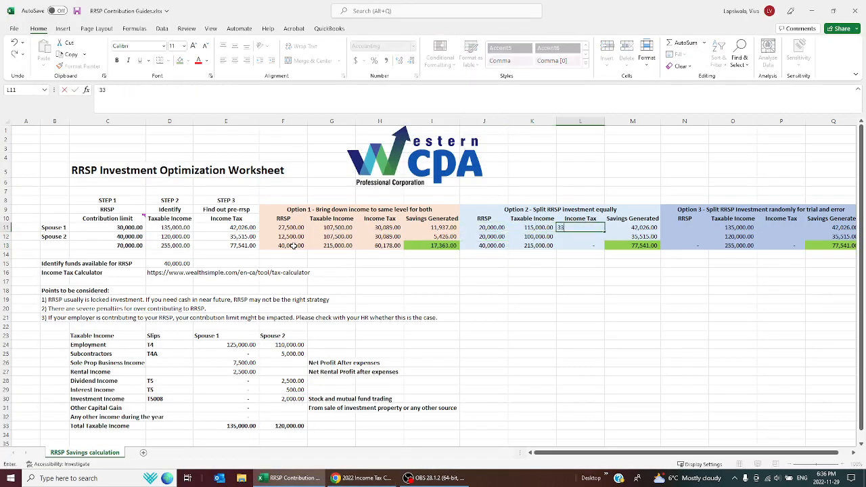
text(,344)
key(Return)
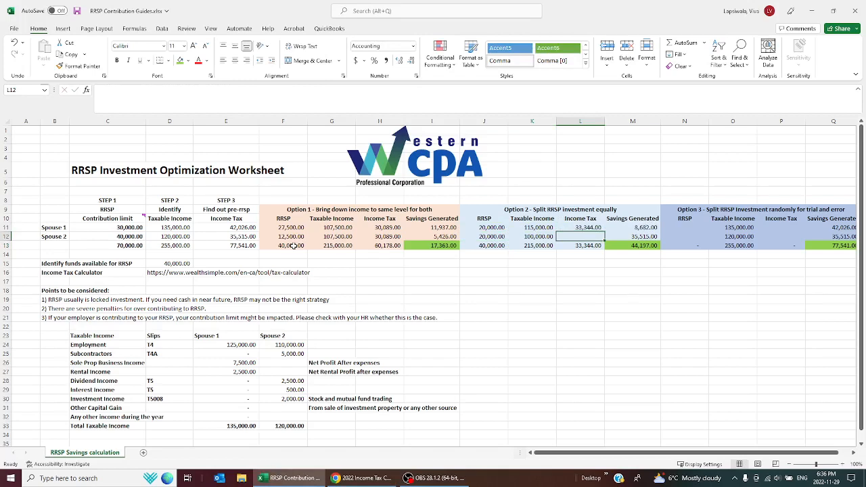
Switch to the Wealthsimple calculator and set the employment income to 100,000 for Spouse 2 under Option 2
key(alt+Tab)
key(BackSpace)
key(BackSpace)
key(BackSpace)
key(BackSpace)
key(BackSpace)
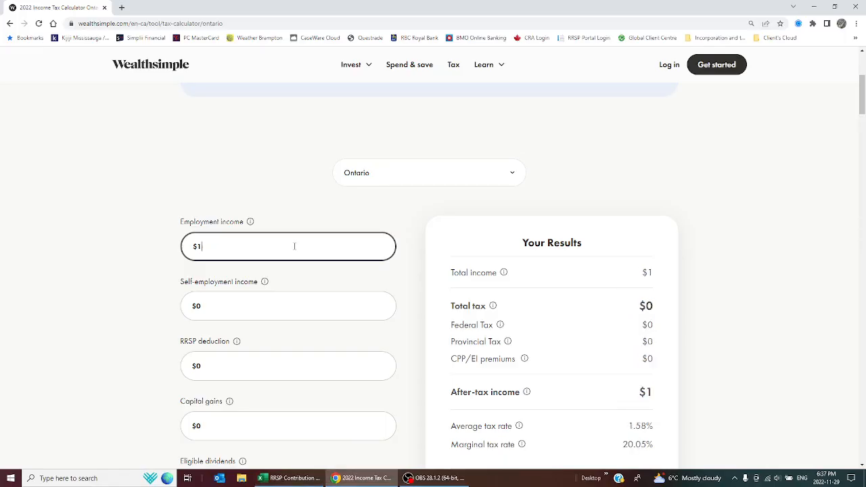
text(000000)
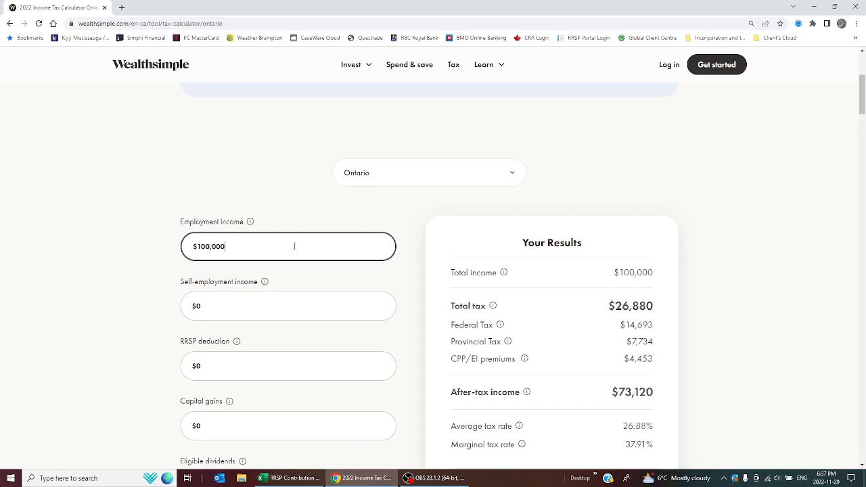
Back in Excel, enter 26,880 in L12 as Spouse 2's Option 2 income tax and compare the total savings in I13 and M13
key(alt+Tab)
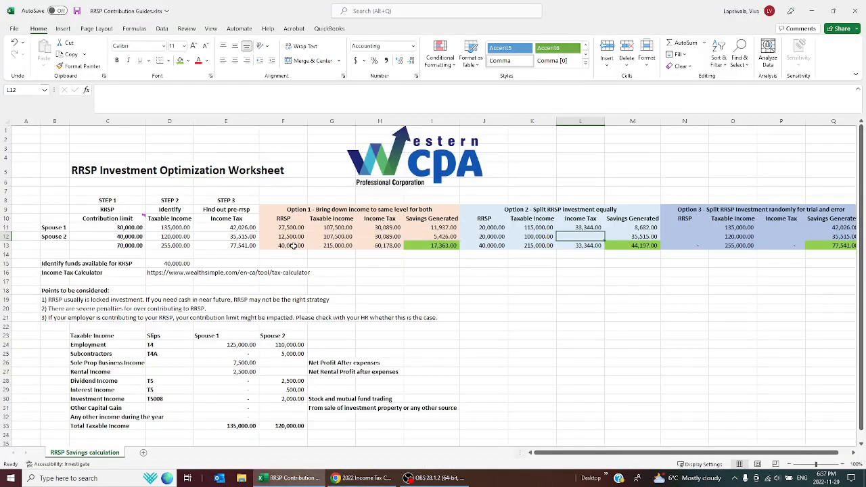
text(26880)
key(Return)
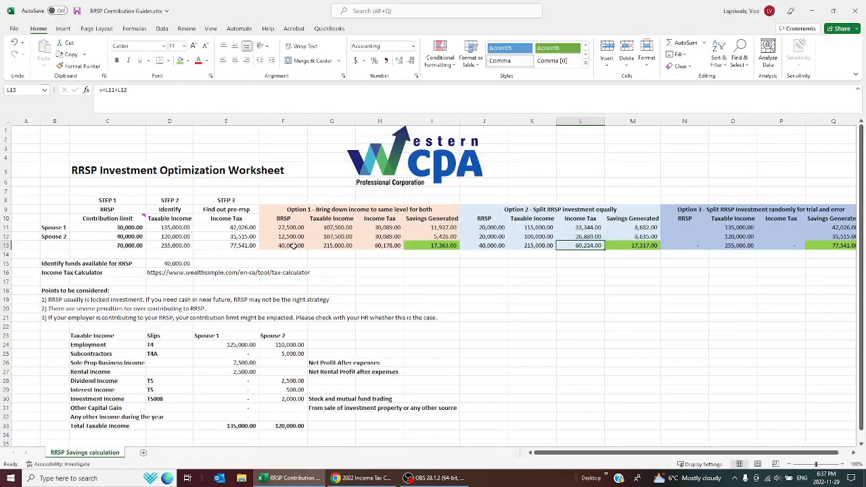
click(457, 247)
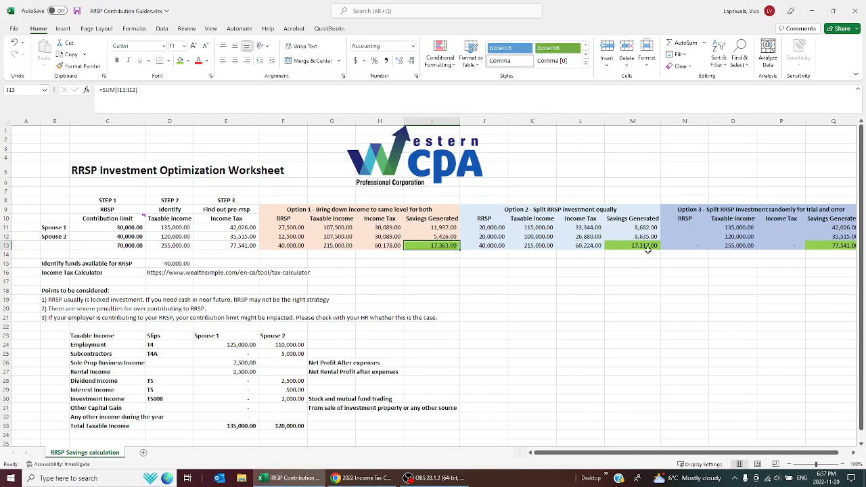
click(628, 248)
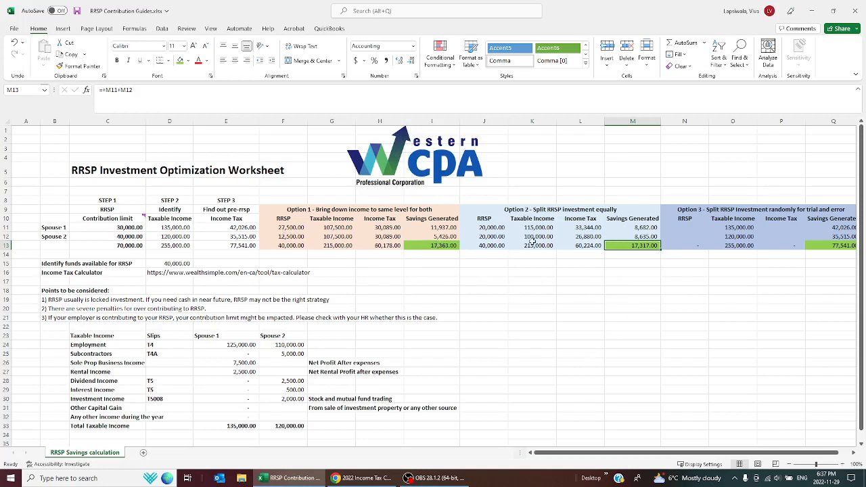
Enter the Option 3 RRSP contributions: 30,000 for Spouse 1 in N11 and 10,000 for Spouse 2 in N12
click(675, 230)
text(30000)
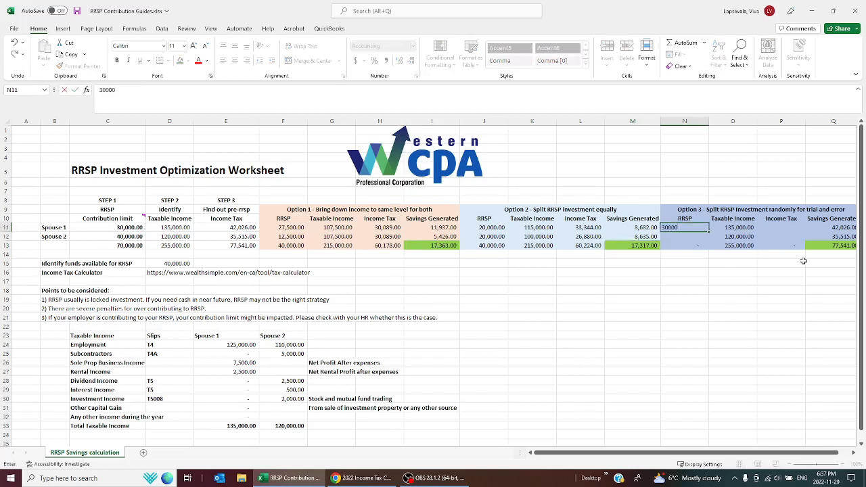
key(Return)
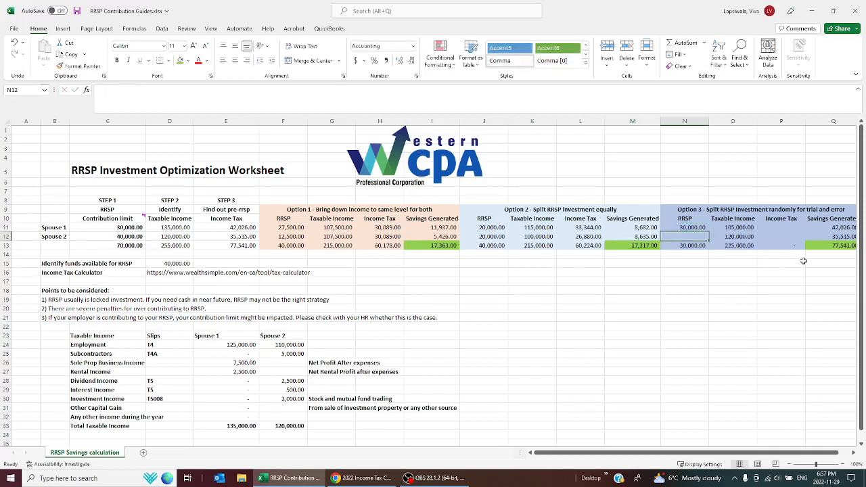
text(10000)
key(Return)
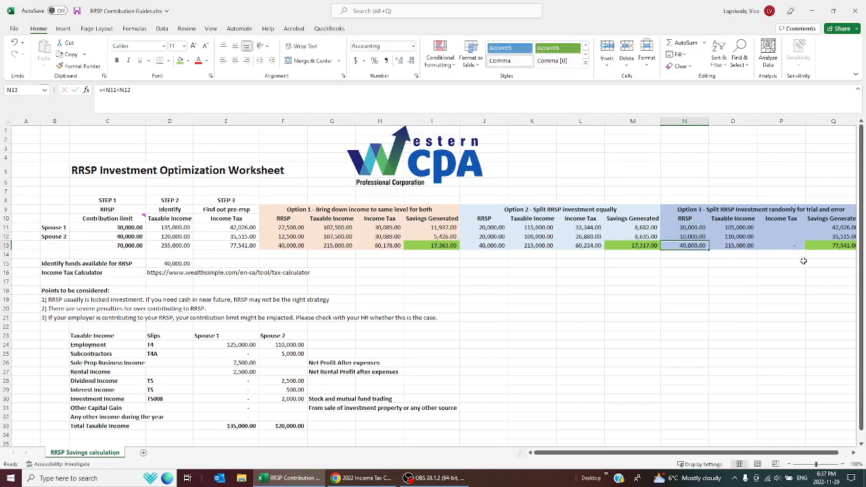
key(Up)
key(Up)
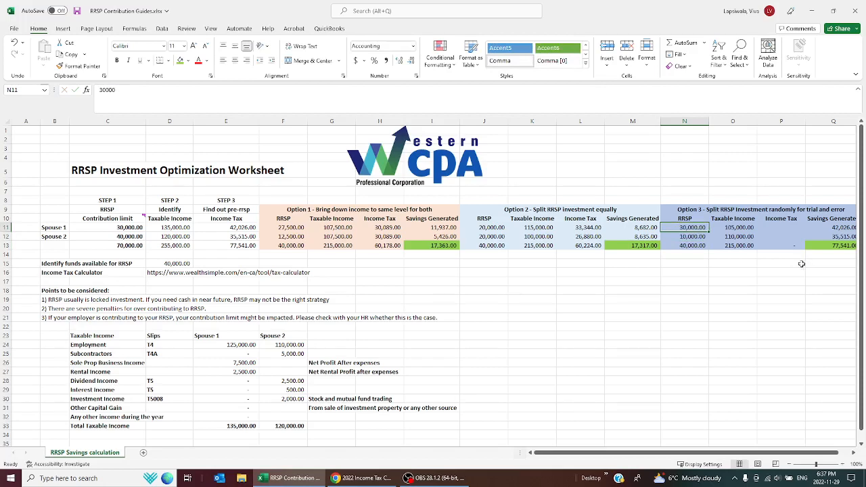
Switch to the Wealthsimple calculator and set the employment income to 105,000 for Spouse 1 under Option 3
key(alt+Tab)
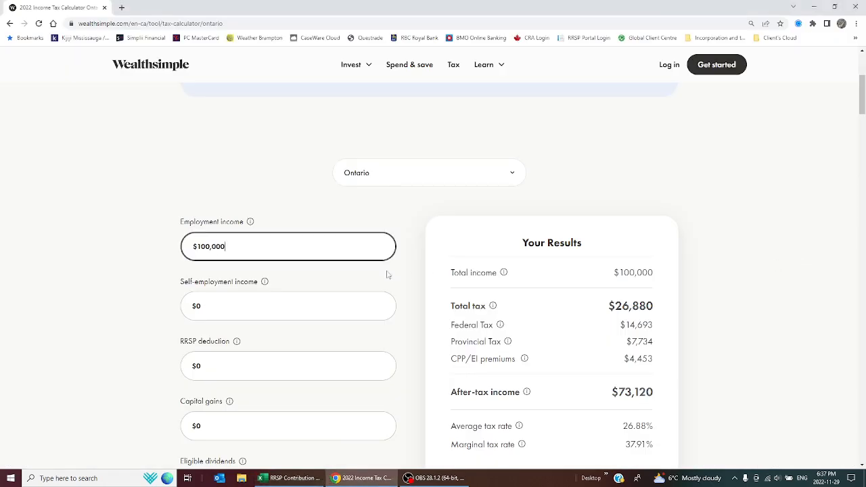
key(BackSpace)
key(BackSpace)
key(BackSpace)
key(BackSpace)
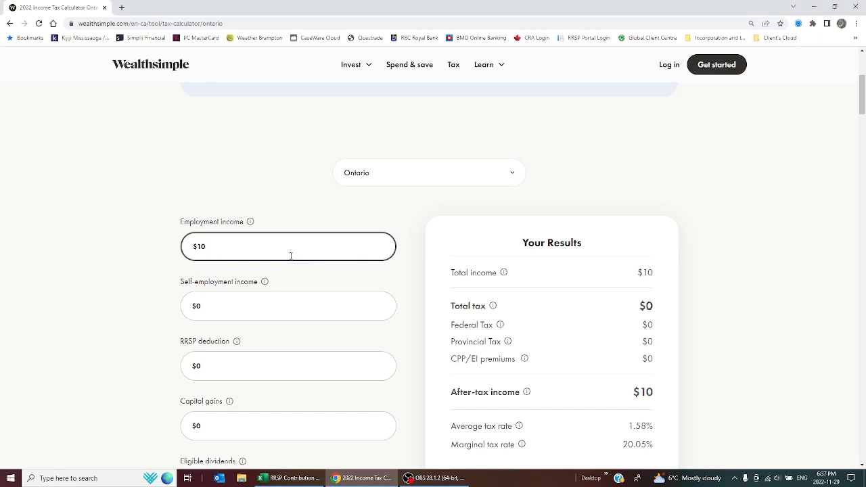
text(5000)
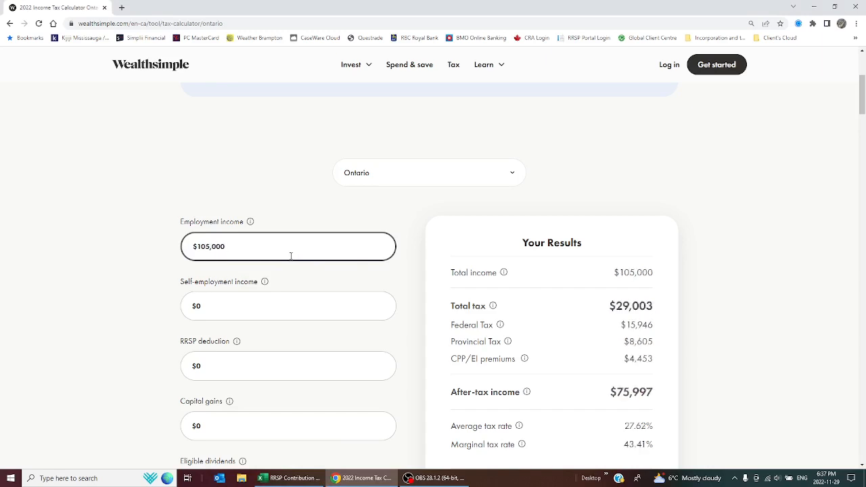
Back in Excel, enter 29,003 in P11 as Spouse 1's Option 3 income tax
key(alt+Tab)
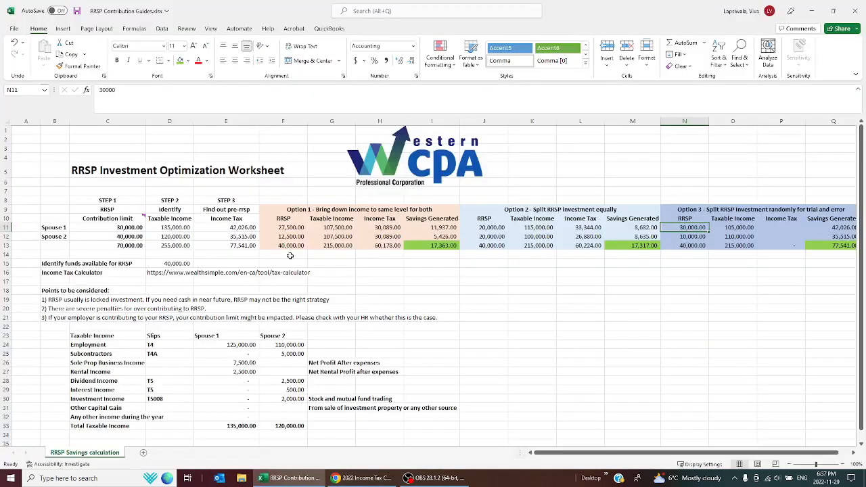
click(779, 228)
text(25003)
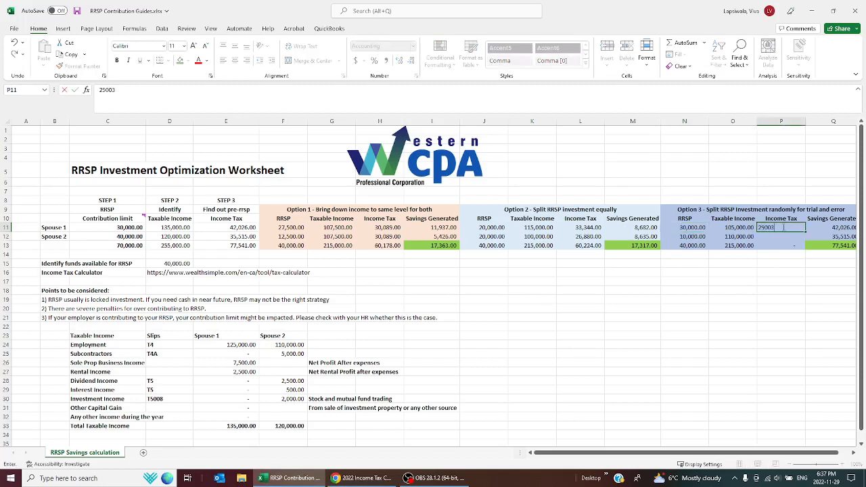
key(Return)
Switch to the Wealthsimple calculator and set the employment income to 110,000 for Spouse 2 under Option 3
key(alt+Tab)
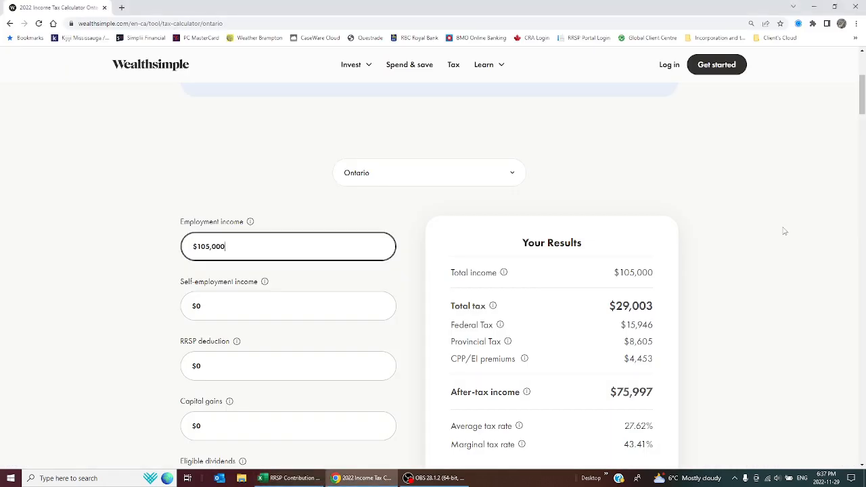
key(BackSpace)
key(BackSpace)
key(BackSpace)
key(BackSpace)
key(BackSpace)
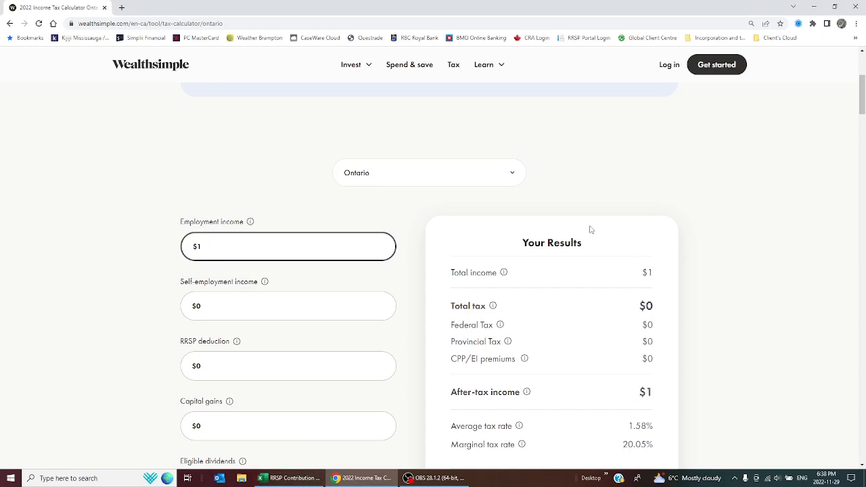
text(100000)
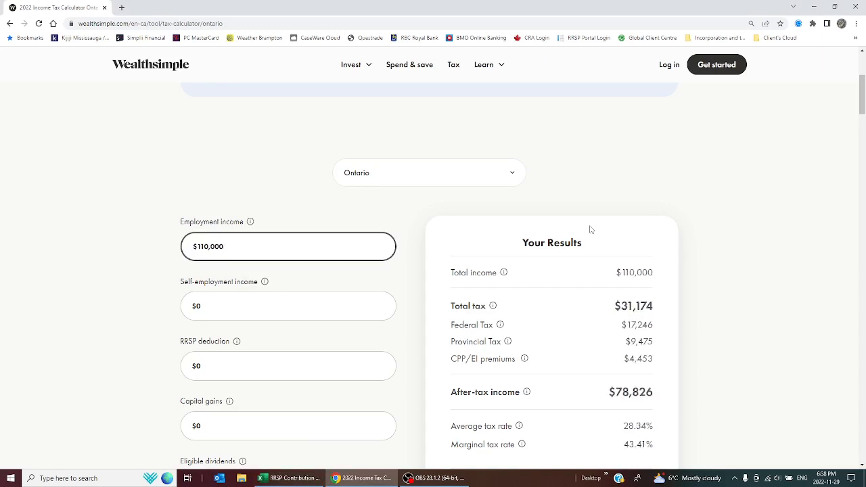
Back in Excel, enter 31,174 in P12 as Spouse 2's Option 3 income tax and compare the total savings in I13 and Q13
key(alt+Tab)
text(31174)
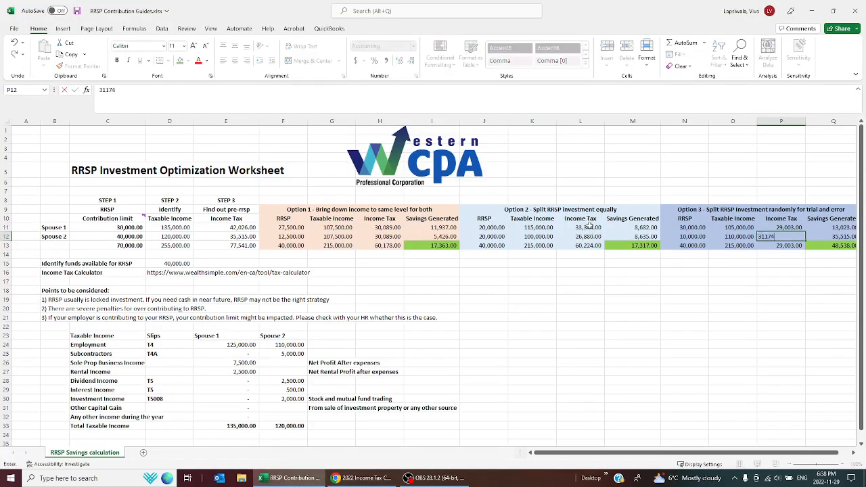
key(Return)
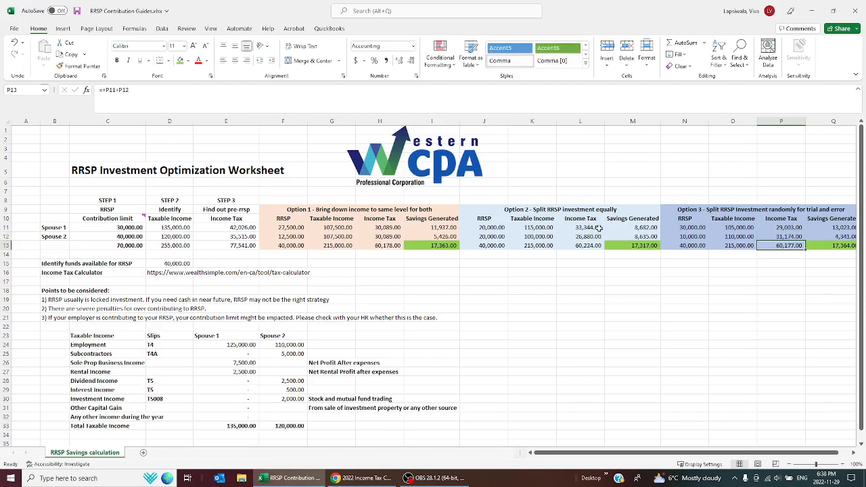
drag(809, 453, 820, 454)
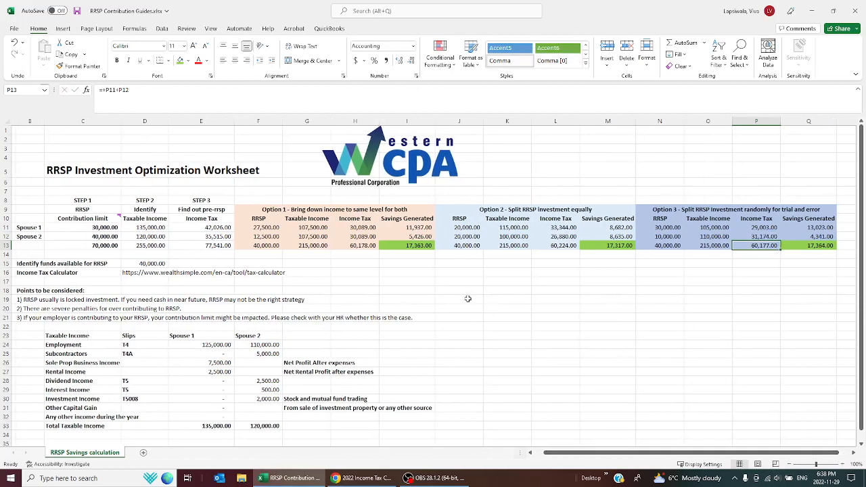
click(410, 246)
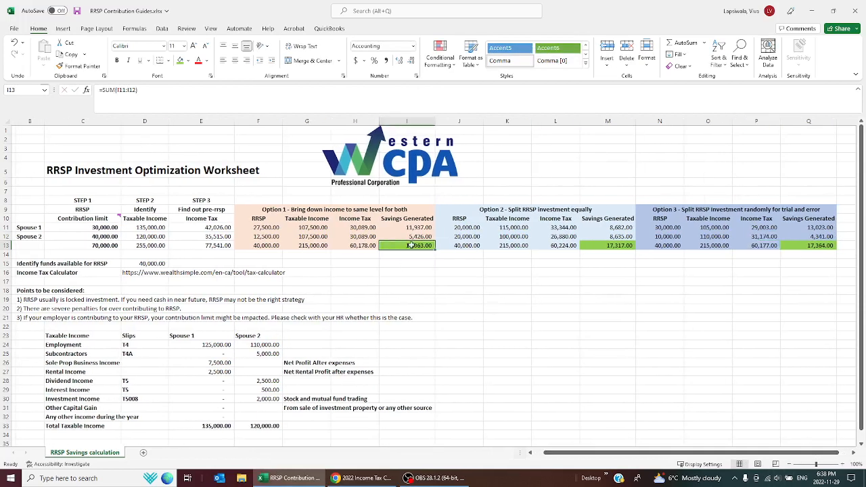
click(830, 247)
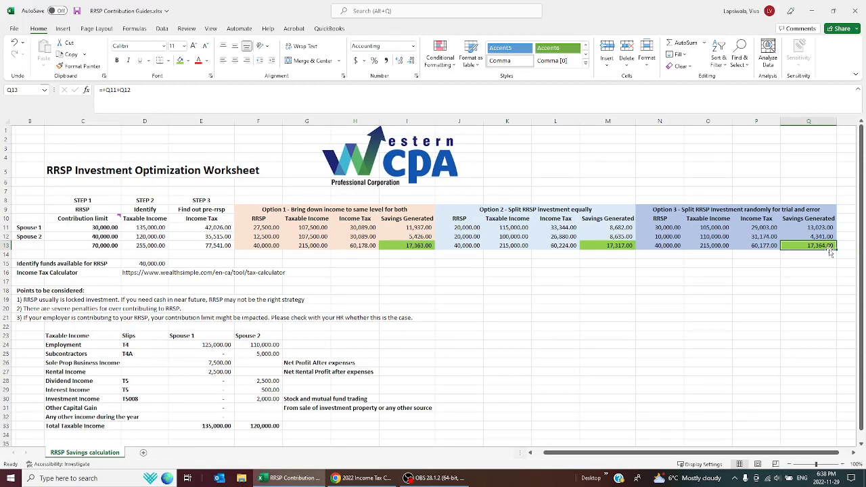
Change the Option 3 RRSP contributions to 10,000 for Spouse 1 in N11 and 30,000 for Spouse 2 in N12
click(673, 229)
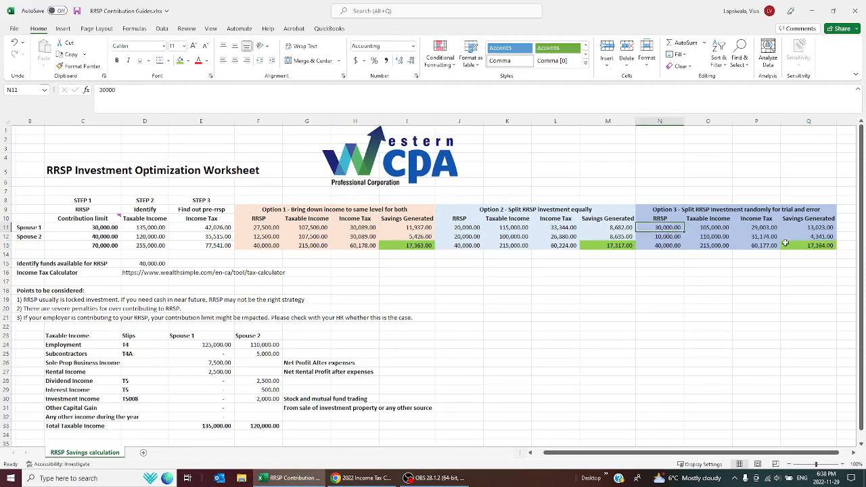
text(10000)
key(Return)
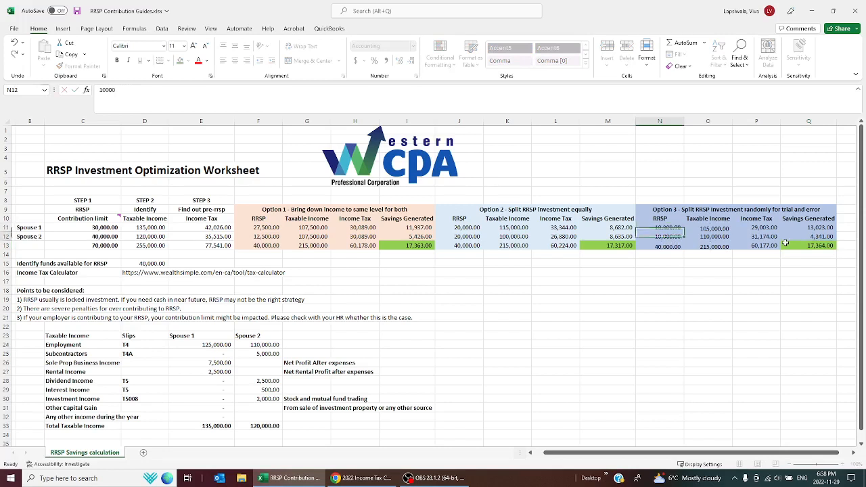
text(300000)
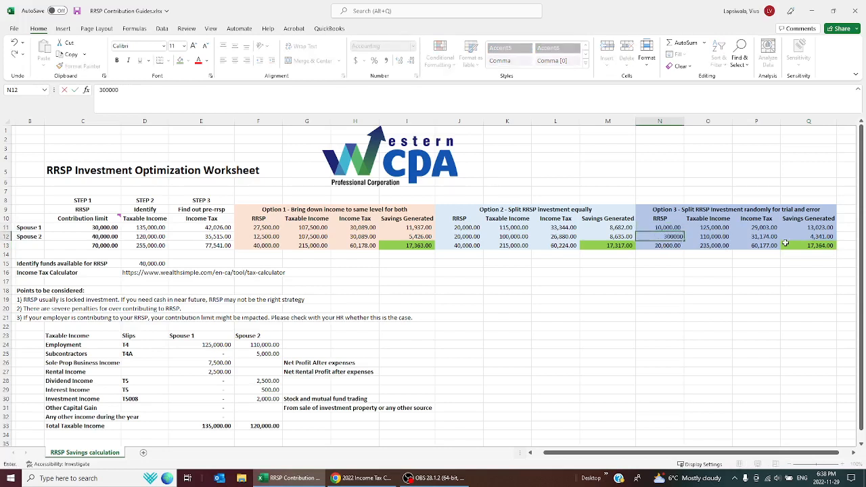
key(BackSpace)
key(Return)
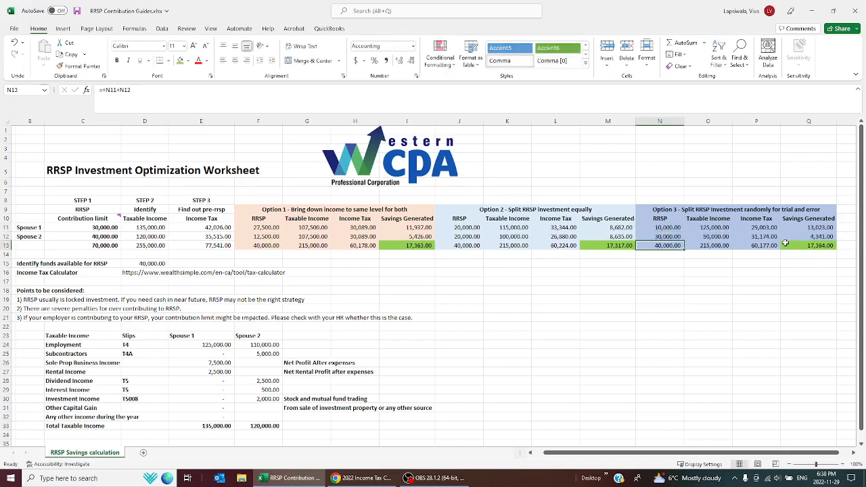
Check Spouse 1's Option 3 taxable income in O11 and set the Wealthsimple calculator's employment income to 125,000
click(724, 229)
key(BackSpace)
key(BackSpace)
key(BackSpace)
key(BackSpace)
key(BackSpace)
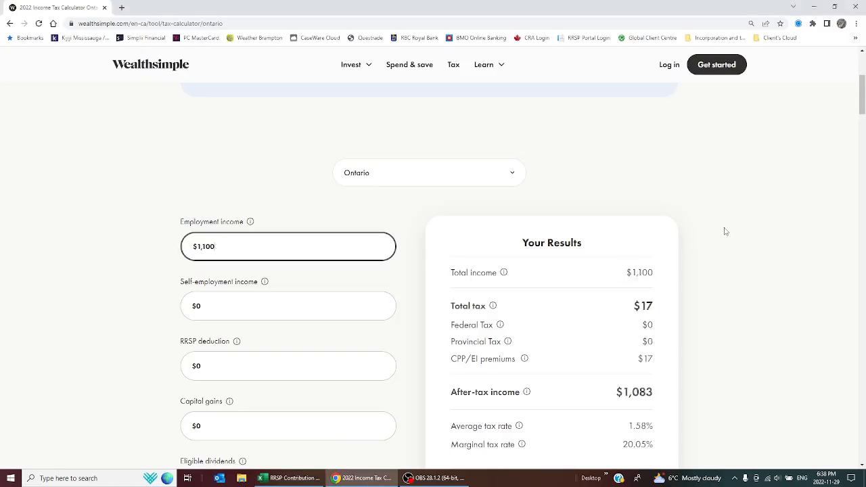
text(25,000)
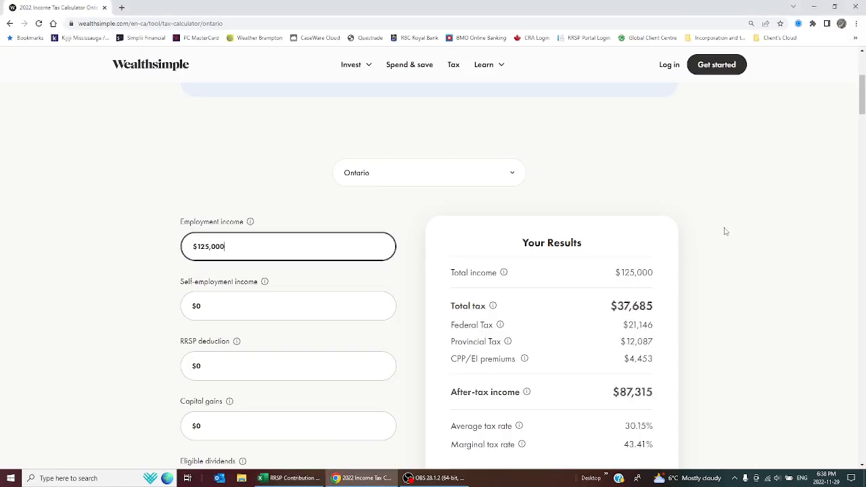
Back in Excel, enter 37,685 in P11 as Spouse 1's income tax for the revised Option 3 split
key(alt+Tab)
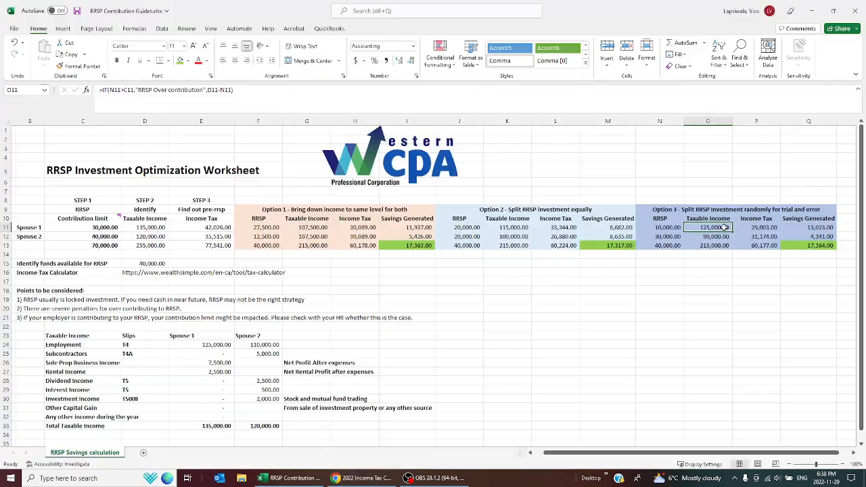
click(762, 228)
text(37685)
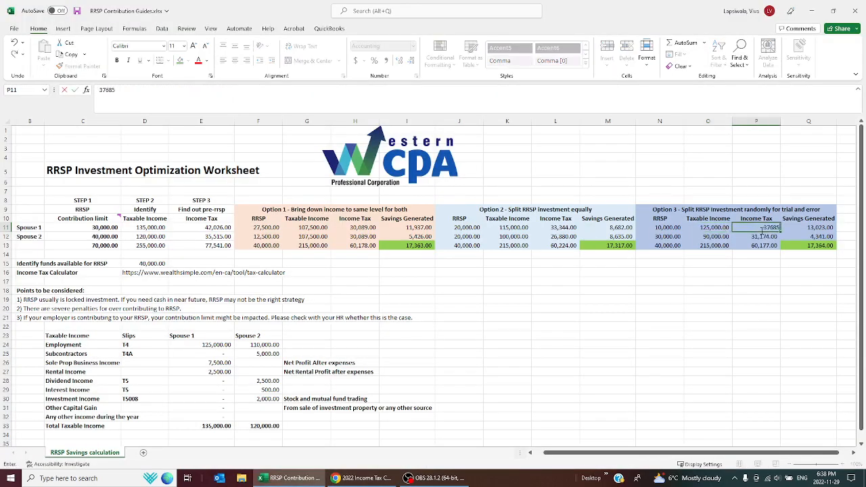
key(Return)
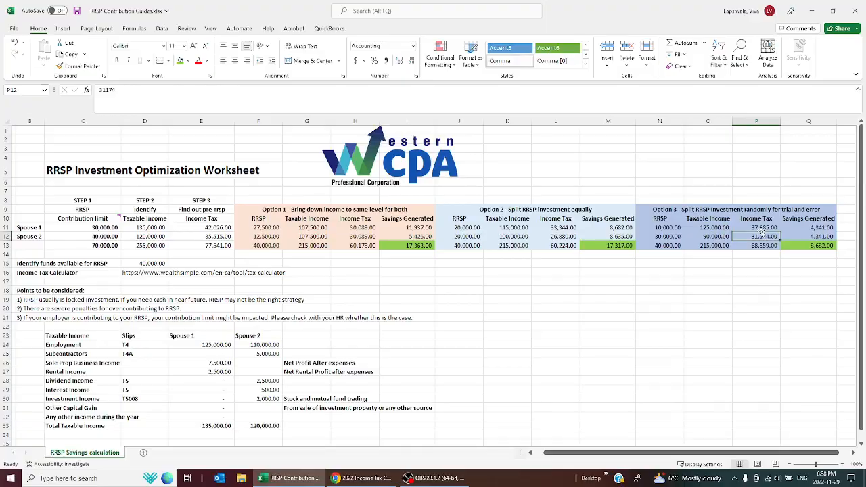
Switch to the Wealthsimple calculator and set the employment income to 90,000 for Spouse 2 under the revised Option 3 split
key(alt+Tab)
key(BackSpace)
key(BackSpace)
key(BackSpace)
key(BackSpace)
key(BackSpace)
key(BackSpace)
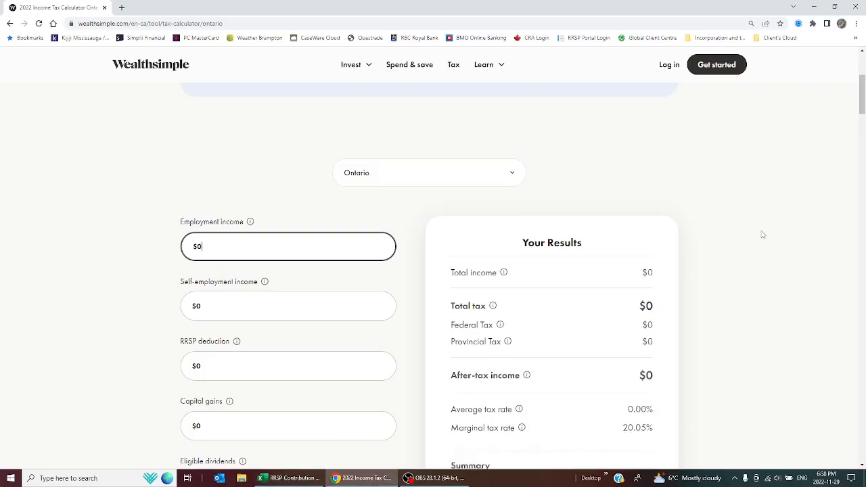
text(90000)
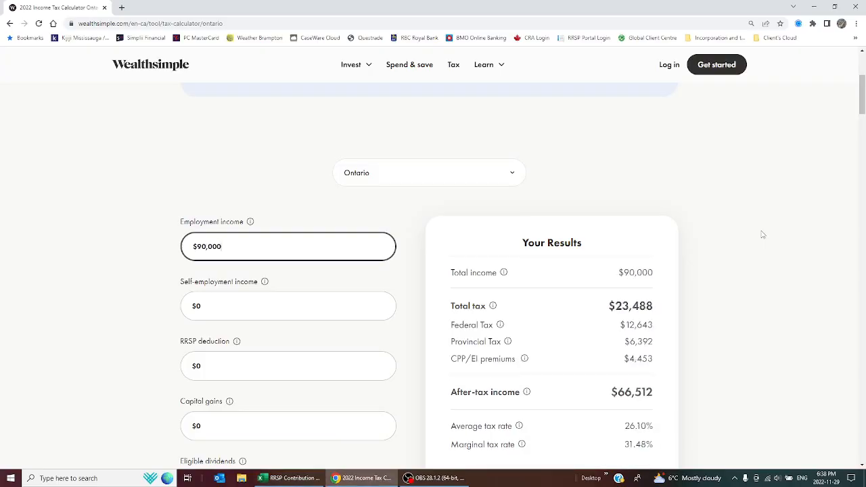
Back in Excel, enter 23,488 in P12 as Spouse 2's Option 3 income tax and compare the total savings in Q13 and I13
key(alt+Tab)
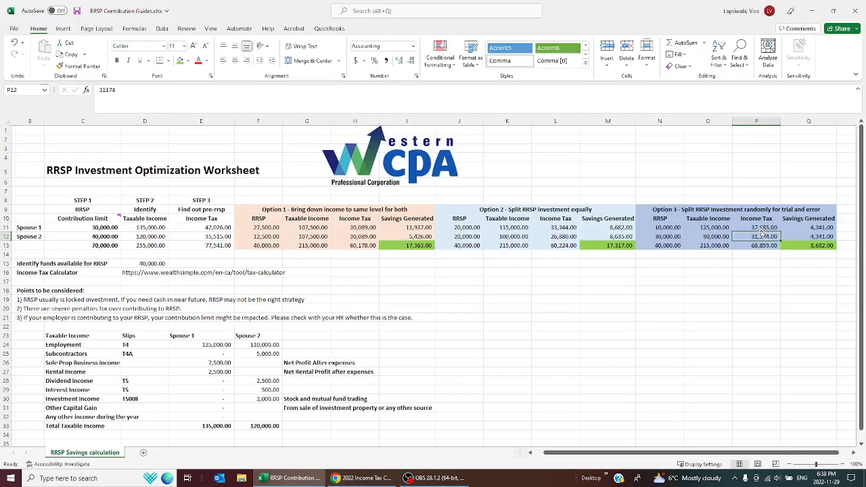
text(23488)
key(Return)
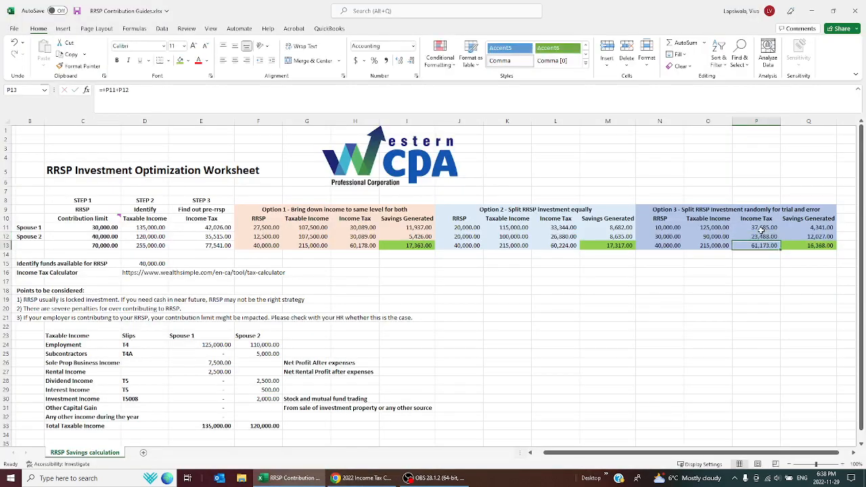
click(827, 246)
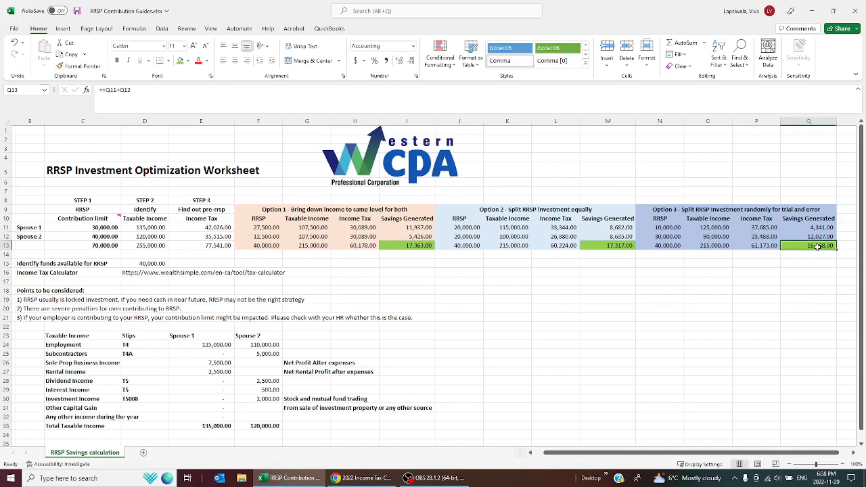
click(405, 245)
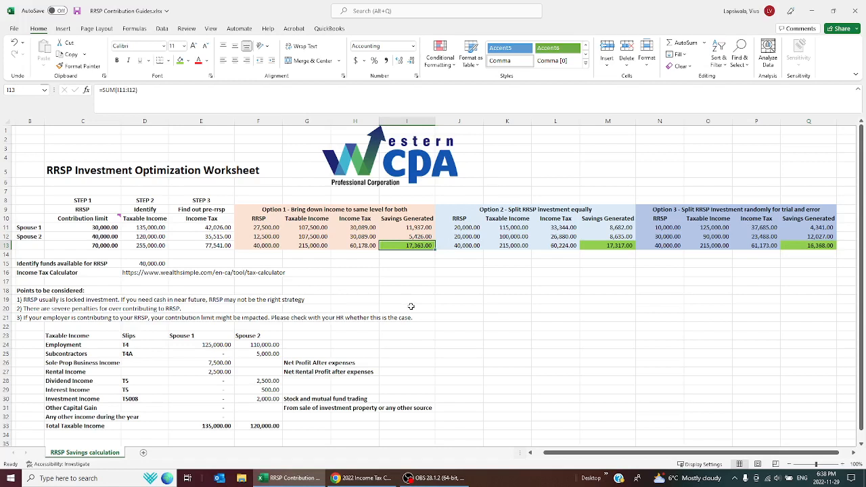
Review the three option blocks, comparing their total savings in I13, M13 and Q13, and check the spouses' contribution limits in C11:C12
drag(655, 209, 780, 244)
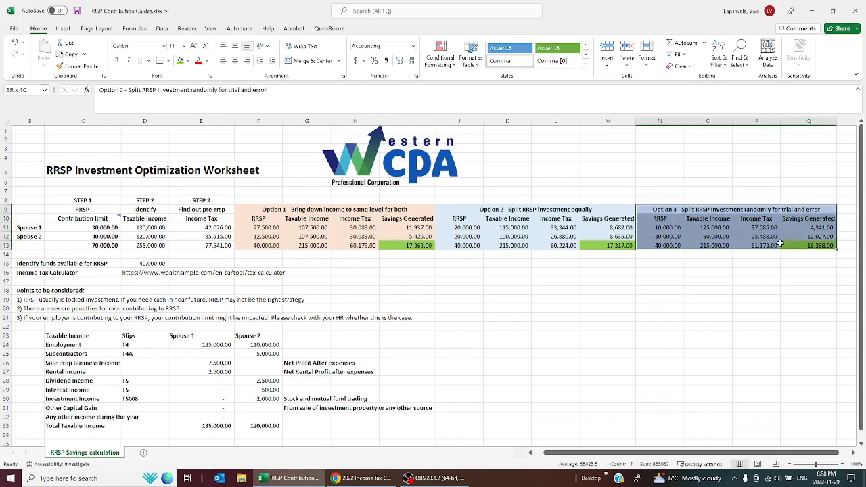
drag(238, 210, 334, 246)
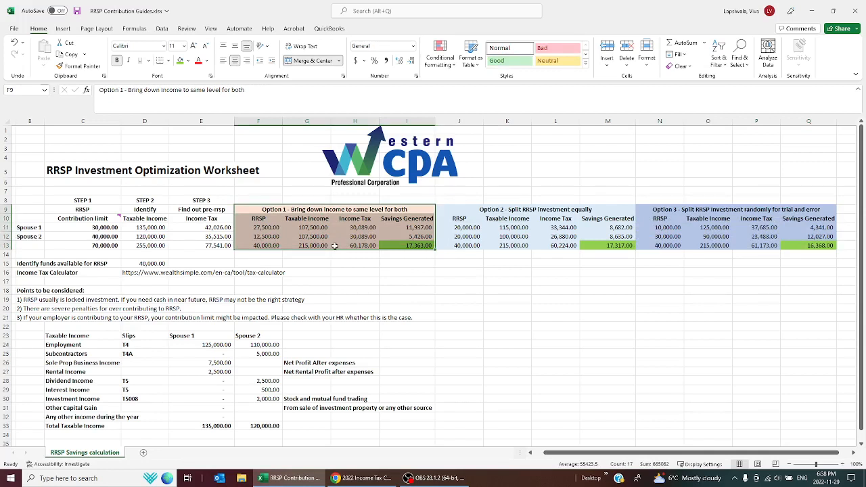
click(409, 246)
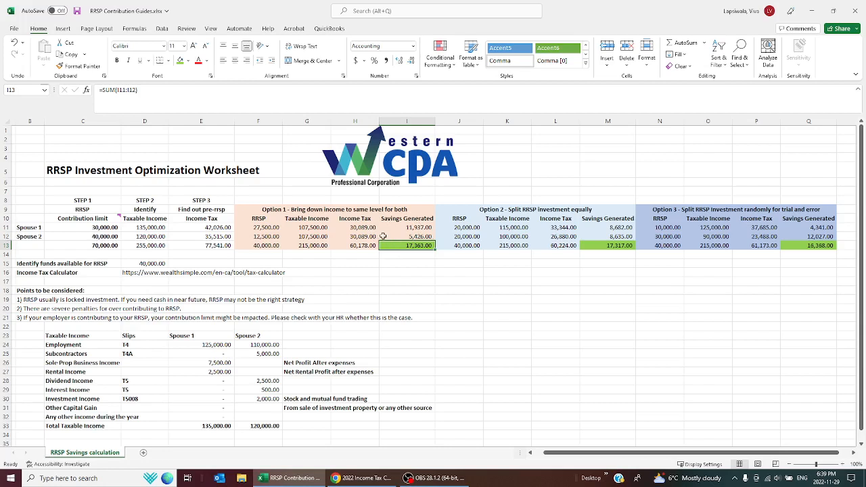
drag(454, 211, 555, 245)
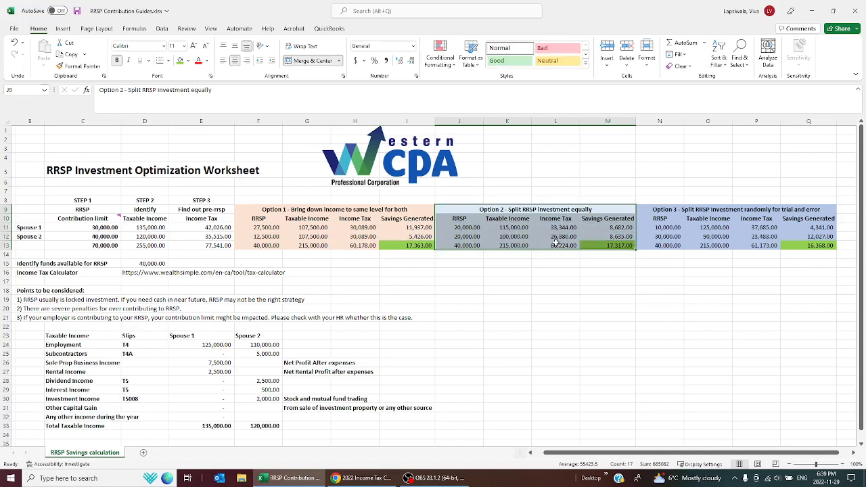
click(666, 210)
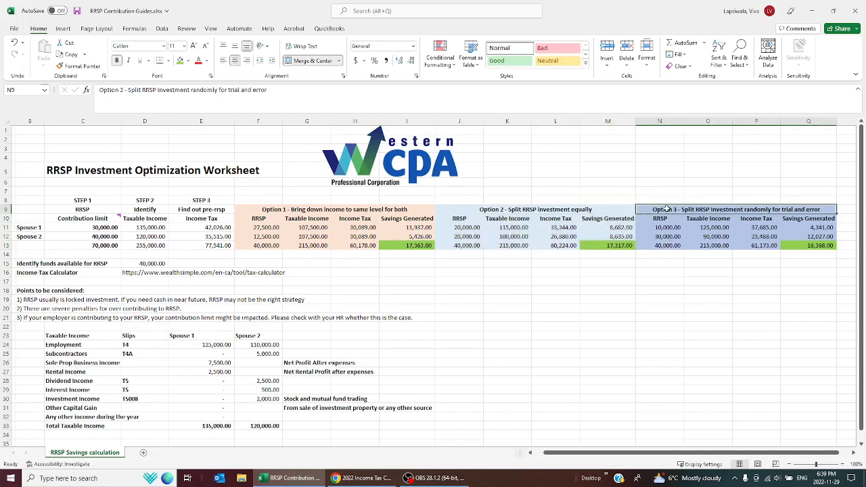
drag(669, 228, 670, 236)
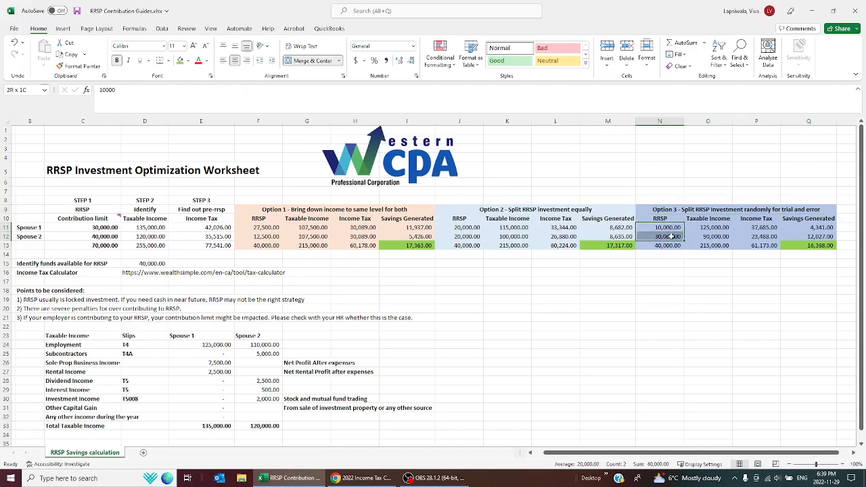
click(821, 246)
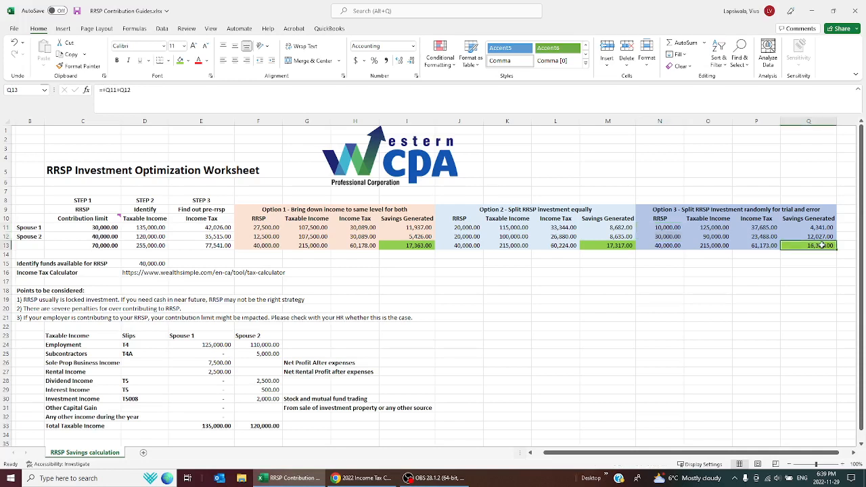
click(420, 247)
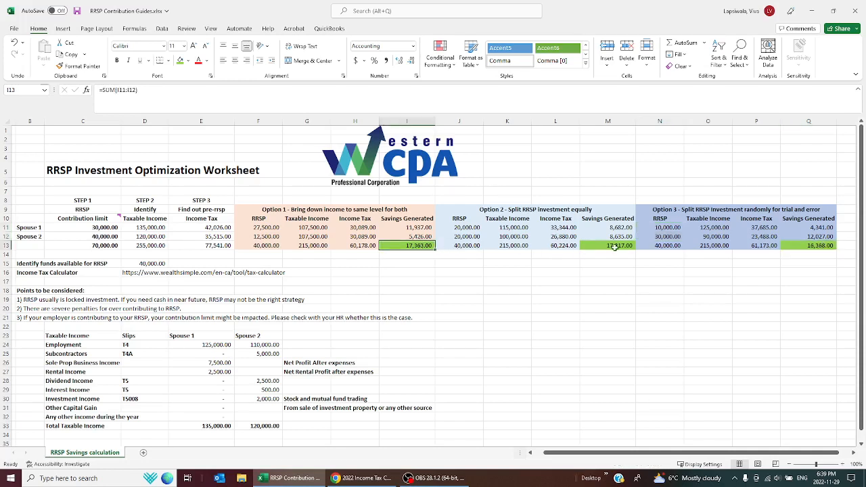
click(614, 247)
click(804, 245)
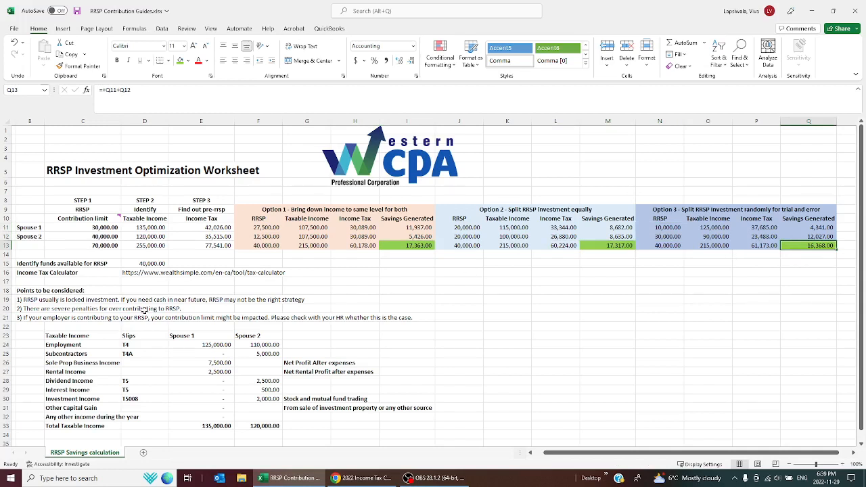
drag(112, 227, 111, 237)
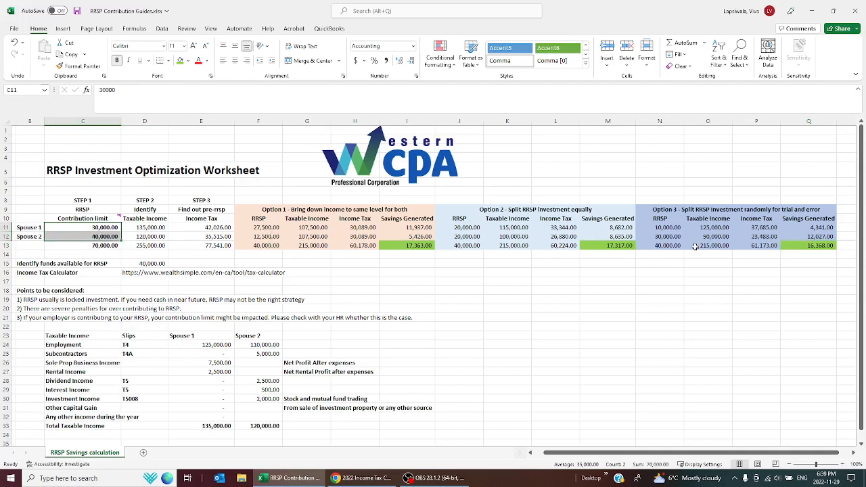
Try an Option 3 split with an RRSP contribution of 40,000 for Spouse 1 in N11 and 0 for Spouse 2 in N12
click(661, 228)
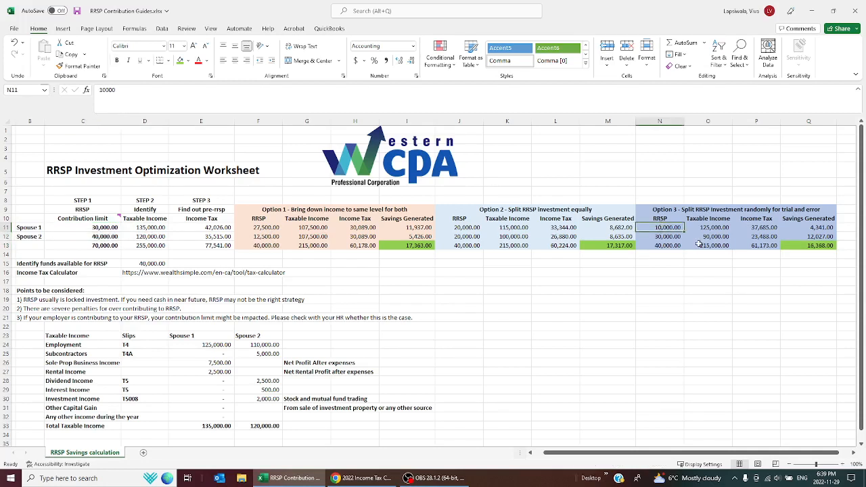
text(40000)
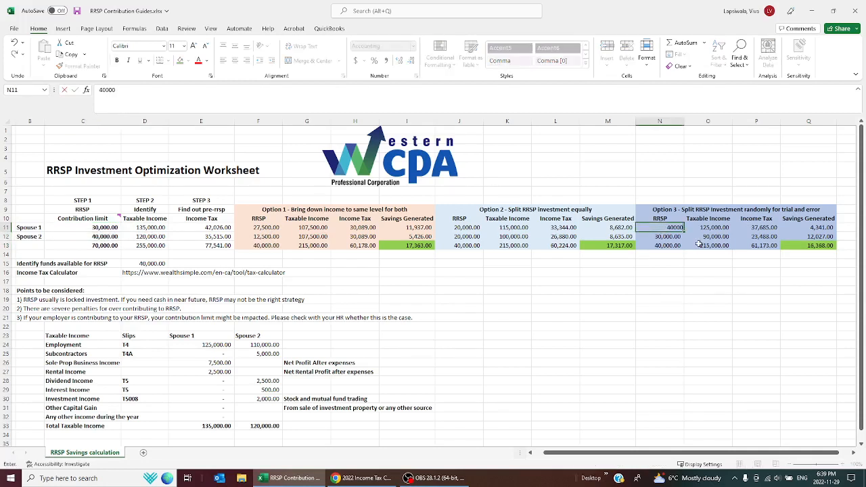
key(Return)
text(0)
key(Return)
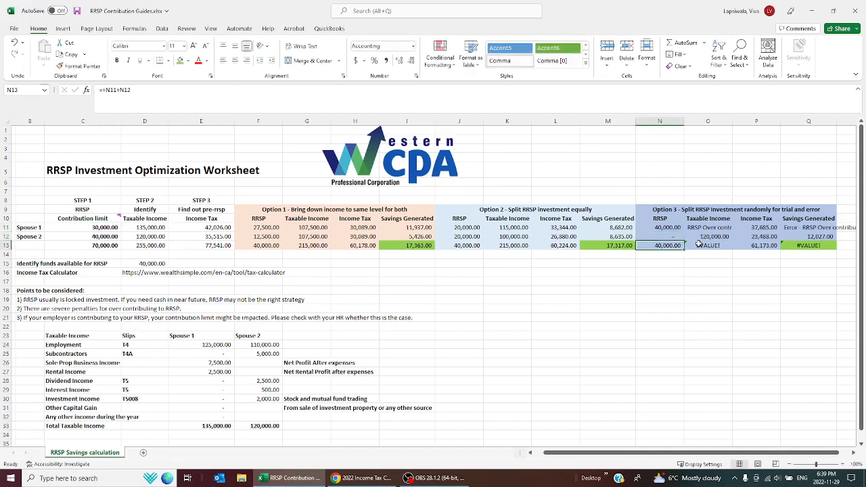
Check Spouse 1's Option 3 taxable income in O11 and savings in Q11, and undo the two trial RRSP entries in N11:N12
click(704, 228)
click(790, 228)
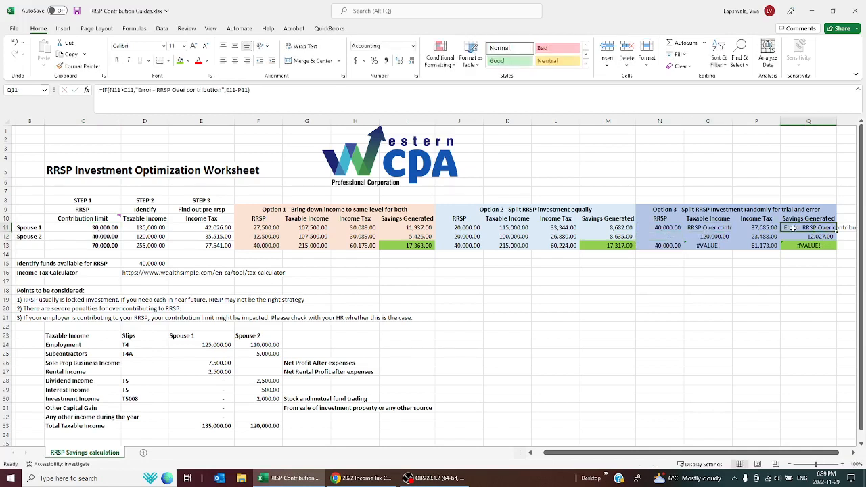
click(729, 228)
click(803, 227)
click(668, 228)
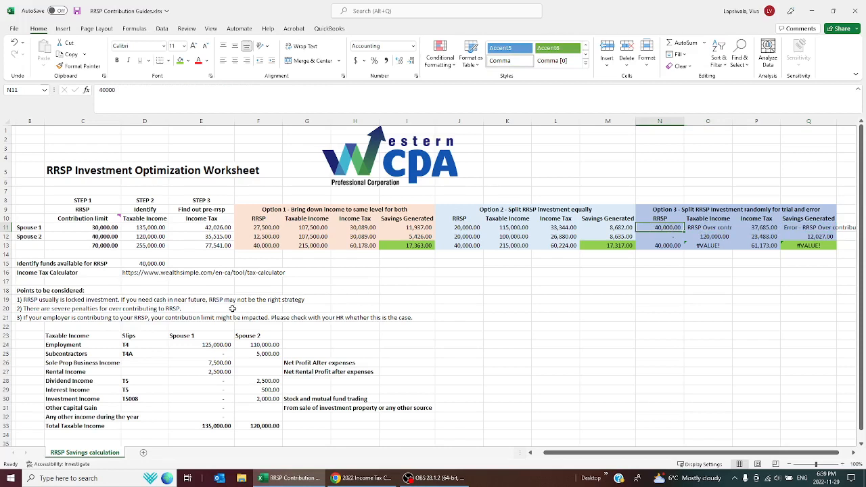
key(ctrl+z)
key(ctrl+z)
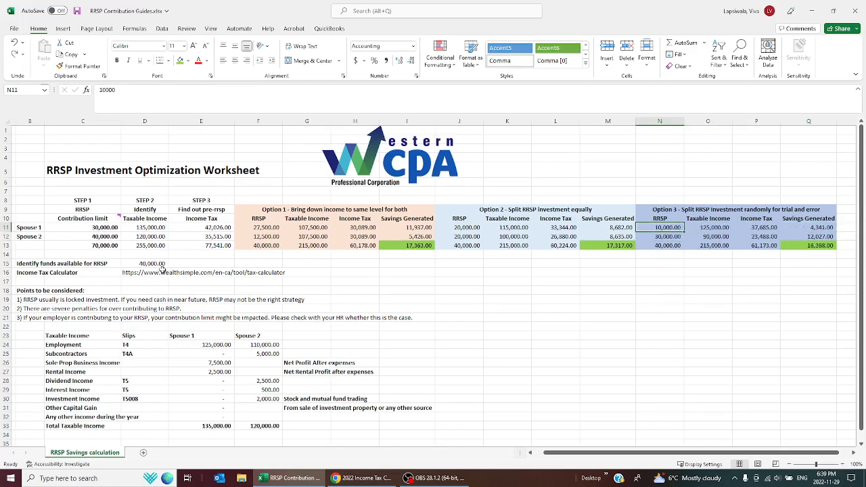
Review the contribution limits in column C, the employer contribution note in B21 and both spouses' income breakdown in E24:F32
drag(105, 228, 105, 244)
click(29, 317)
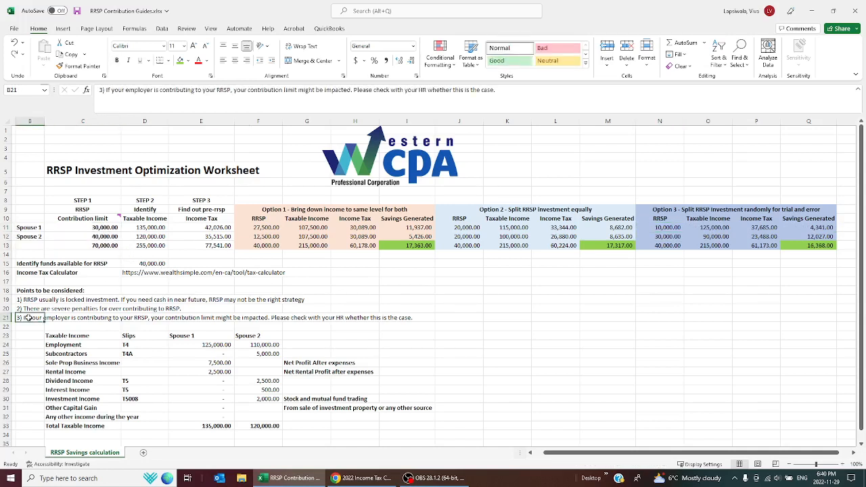
click(202, 345)
drag(202, 347, 247, 418)
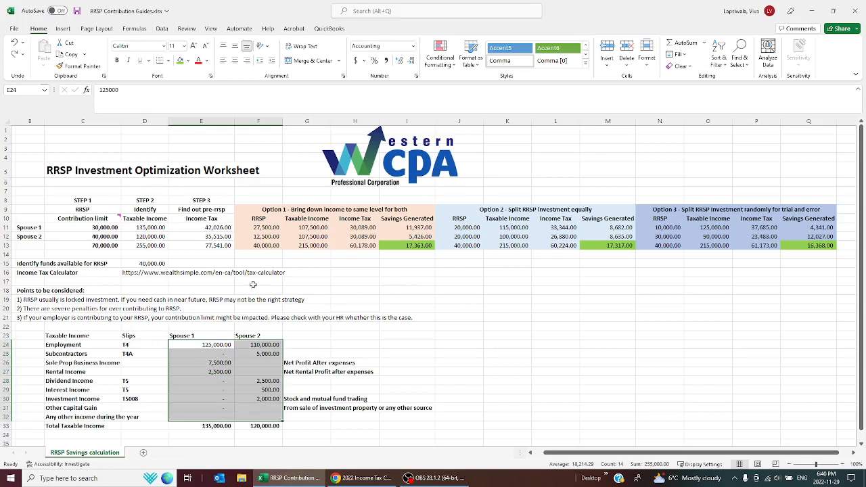
click(253, 286)
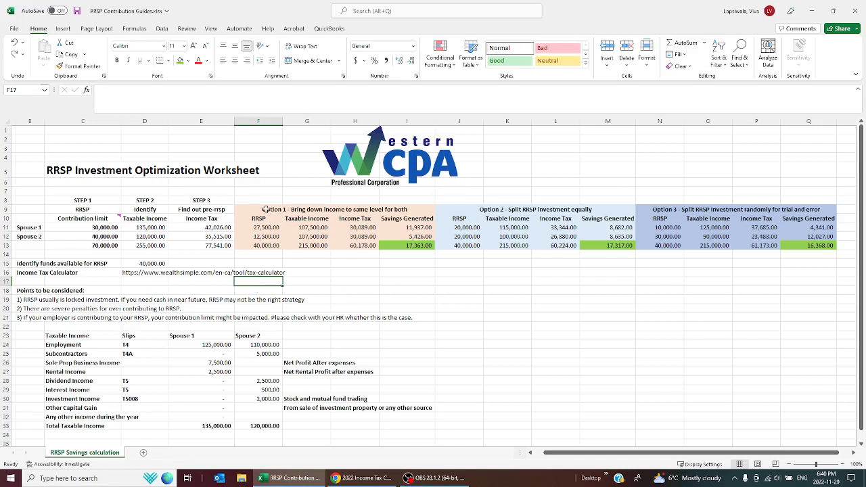
Examine the Option 1 block and compare the total savings of the three options in I13, M13 and Q13
drag(265, 209, 360, 245)
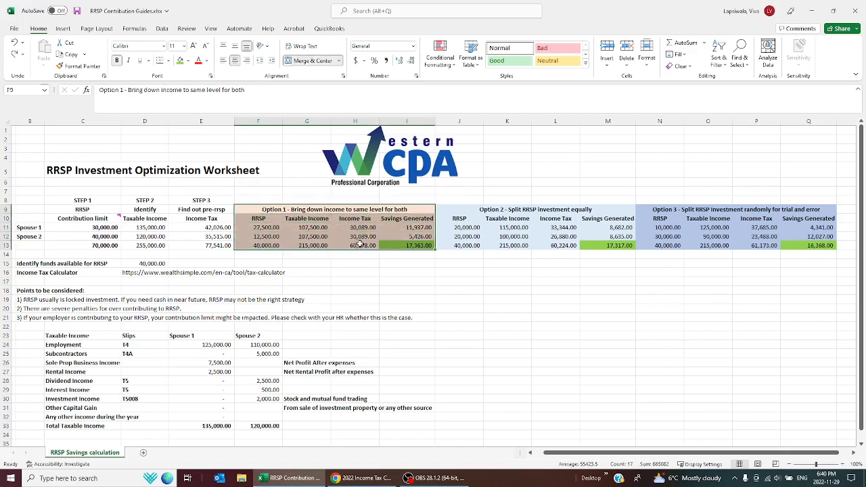
click(407, 246)
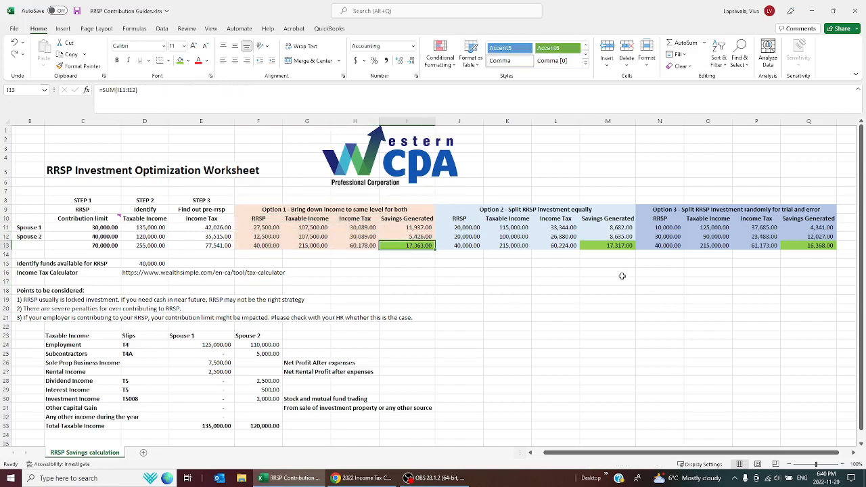
click(615, 246)
click(813, 245)
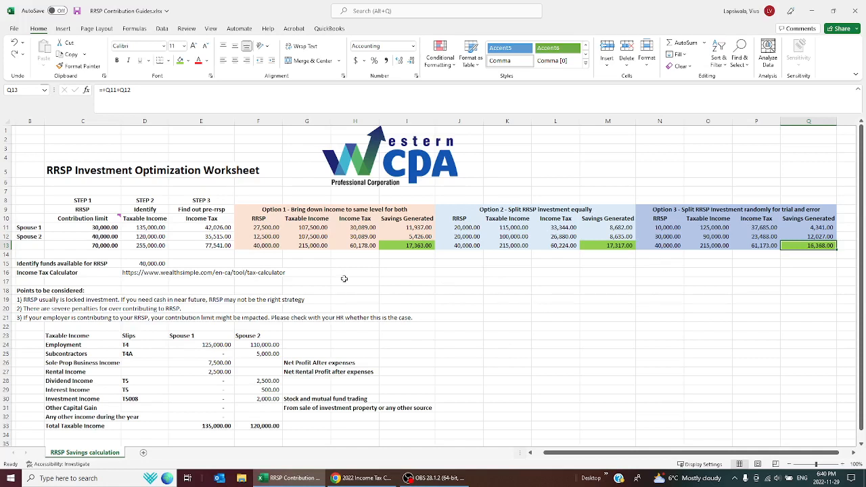
Check the contribution limits in C11:C12 against the Option 3 RRSP split in N11:N12, and locate the tax calculator link in D16
click(111, 229)
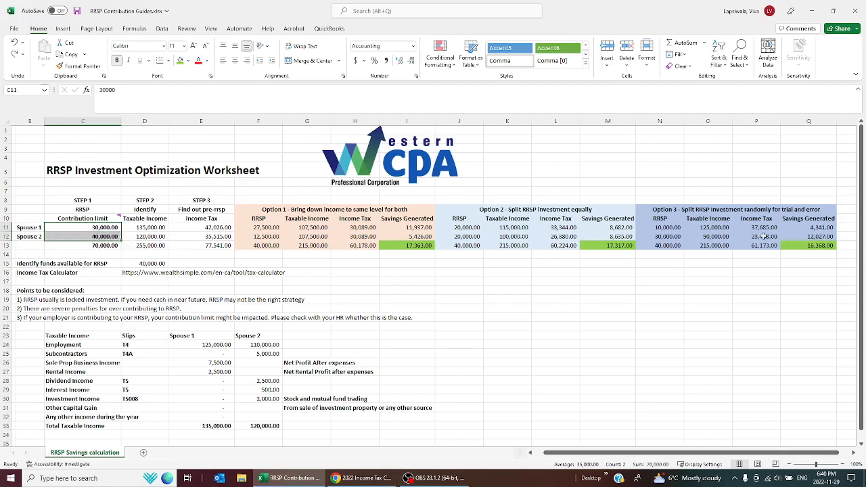
drag(666, 228, 669, 236)
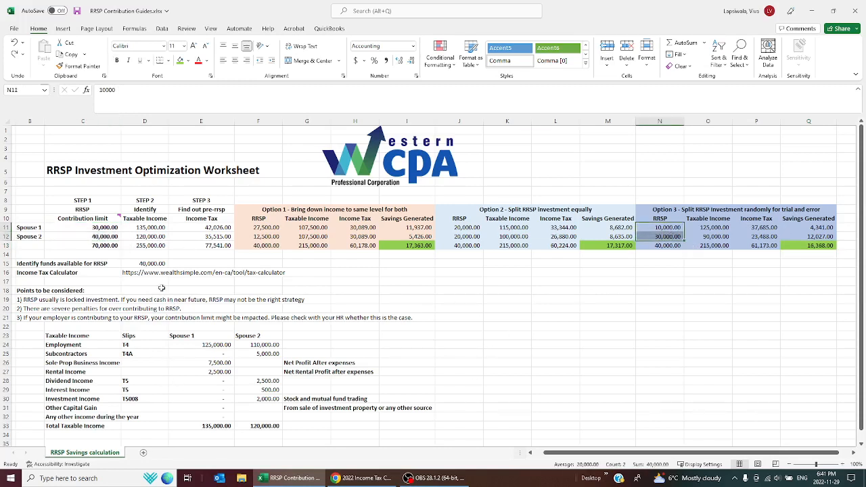
click(143, 276)
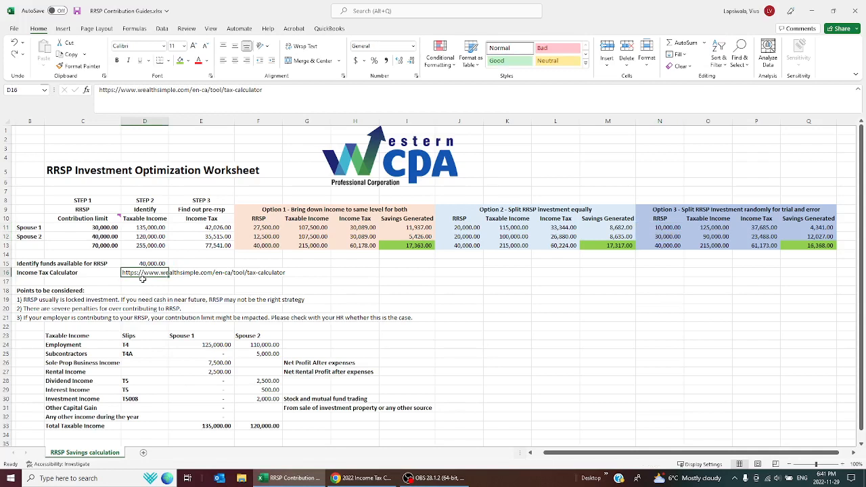